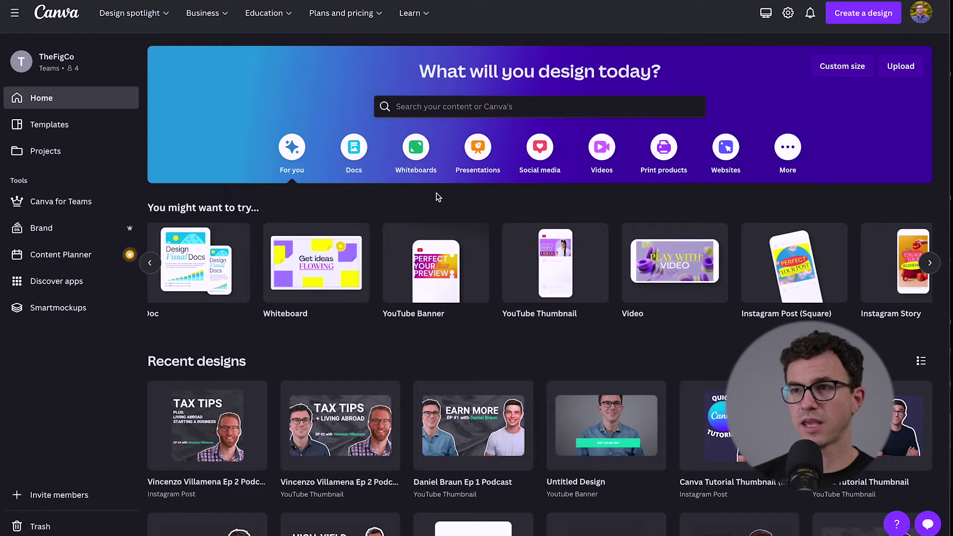
Step: Search the templates for "youtube thumb" and open the YouTube Thumbnail template category
left_click(464, 106)
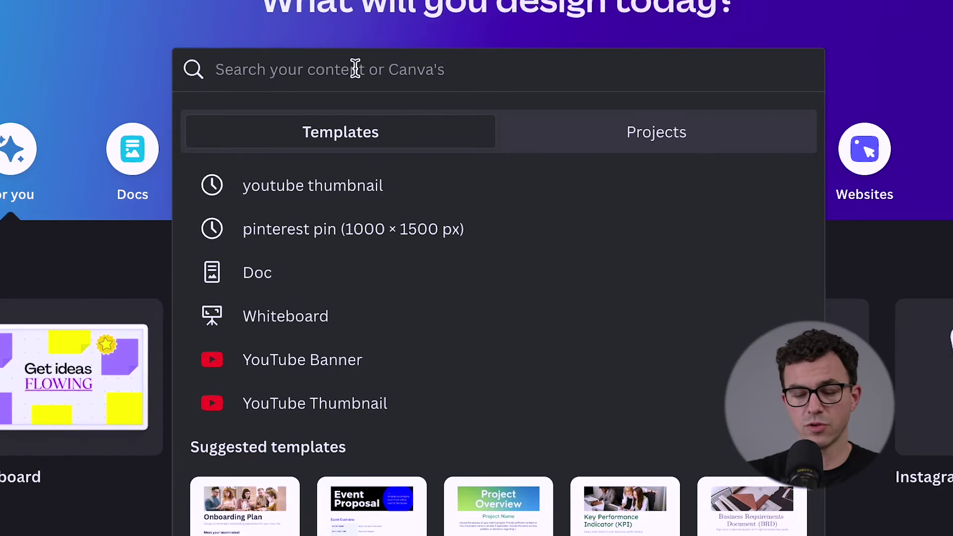
type("y")
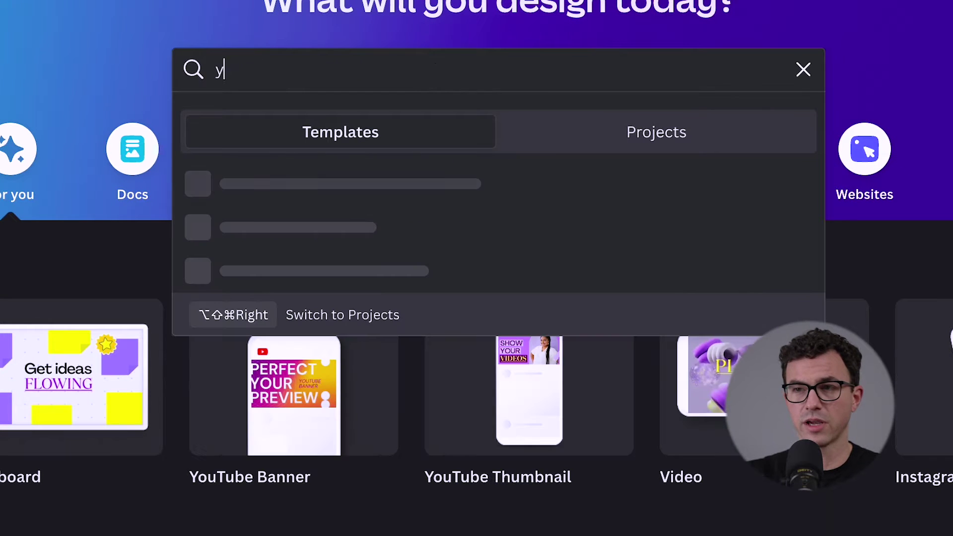
type("outube thumb")
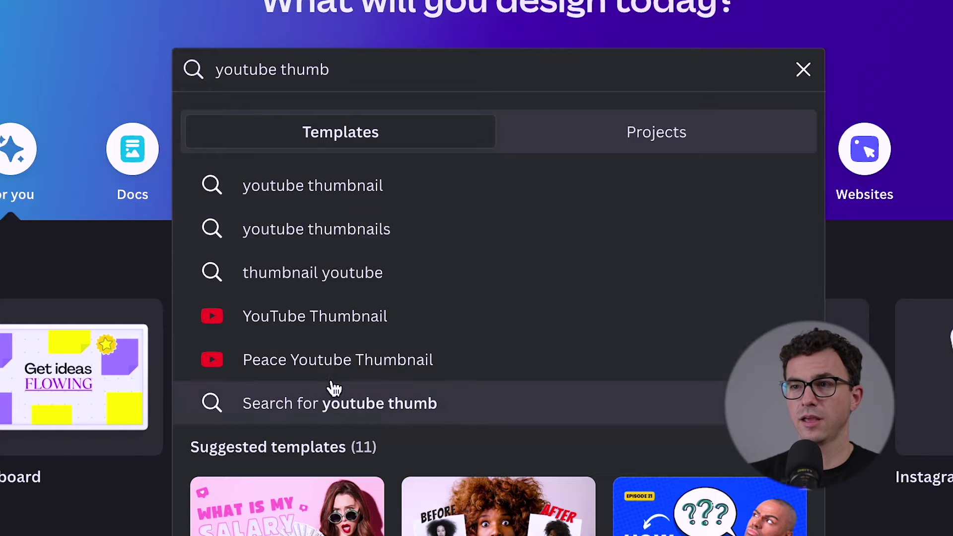
left_click(340, 327)
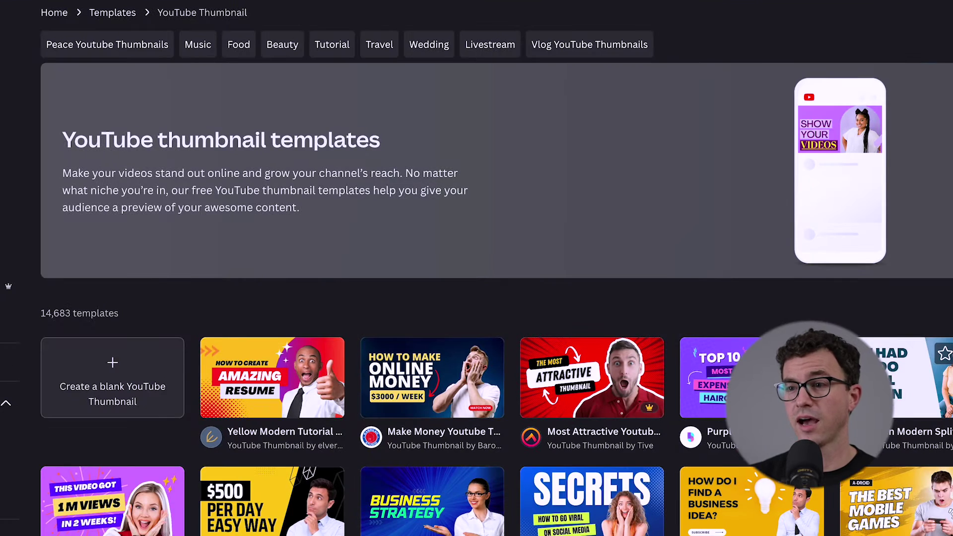
Step: Browse the YouTube thumbnail templates and create a blank YouTube Thumbnail design
scroll(778, 272, "down", 8)
scroll(496, 268, "down", 1)
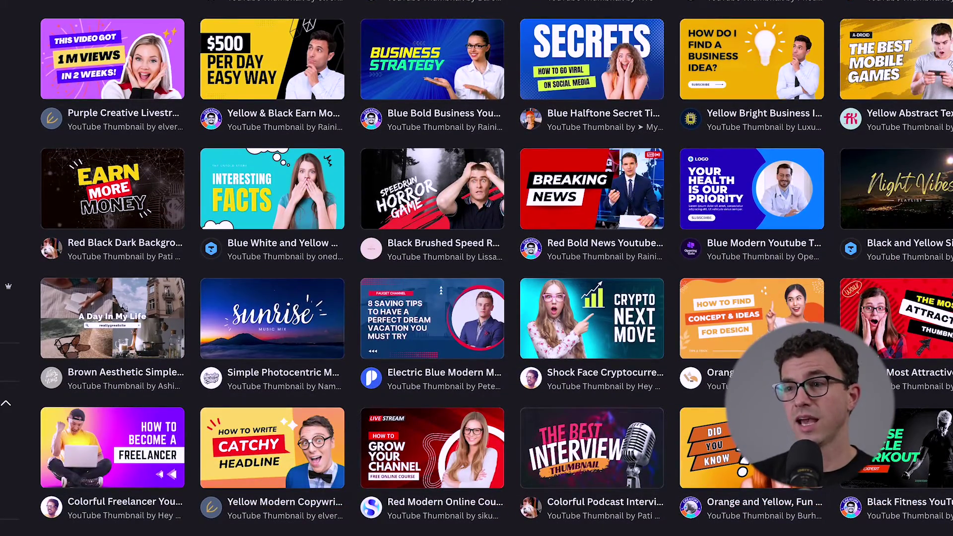
scroll(334, 480, "up", 3)
scroll(334, 480, "up", 5)
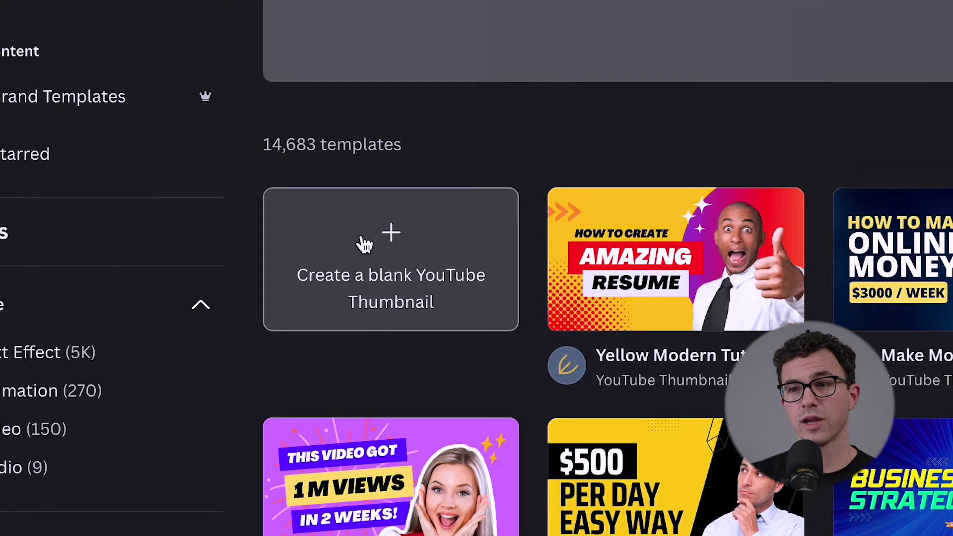
left_click(365, 247)
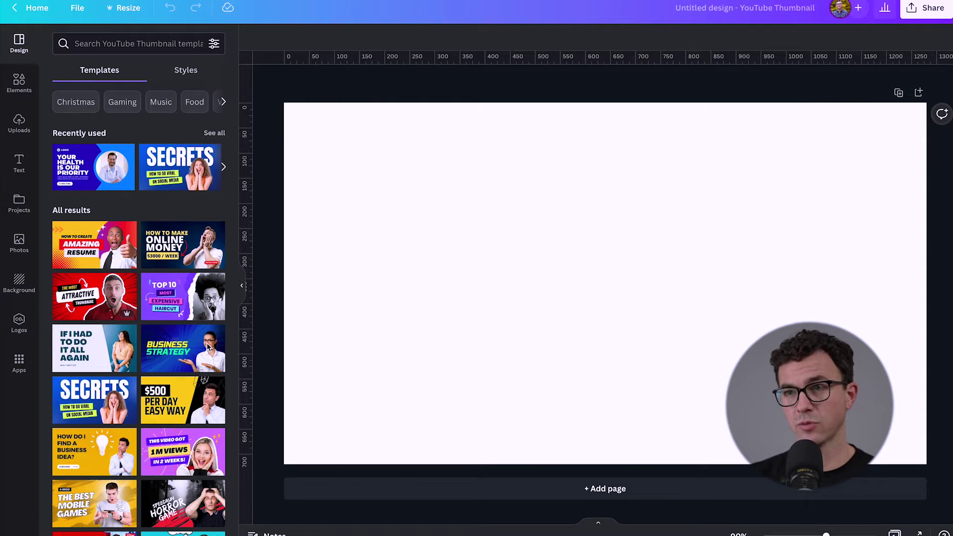
Step: Set the page background to the dark grey from the "> enough" brand palette
left_click(369, 307)
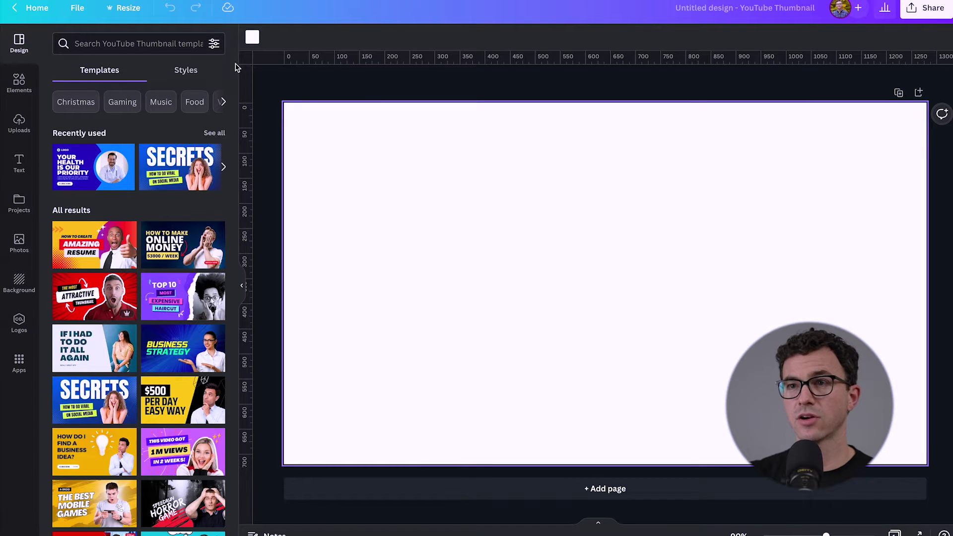
left_click(252, 38)
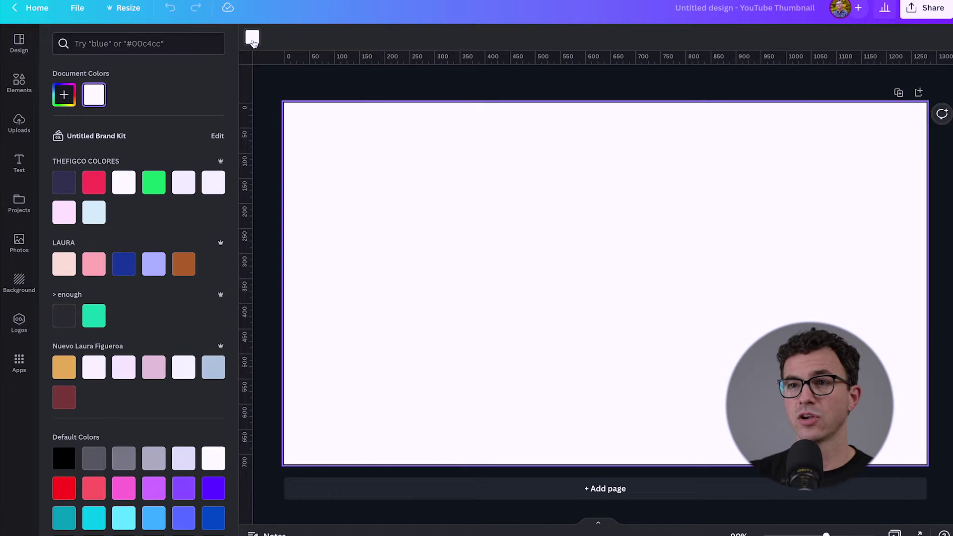
left_click(63, 317)
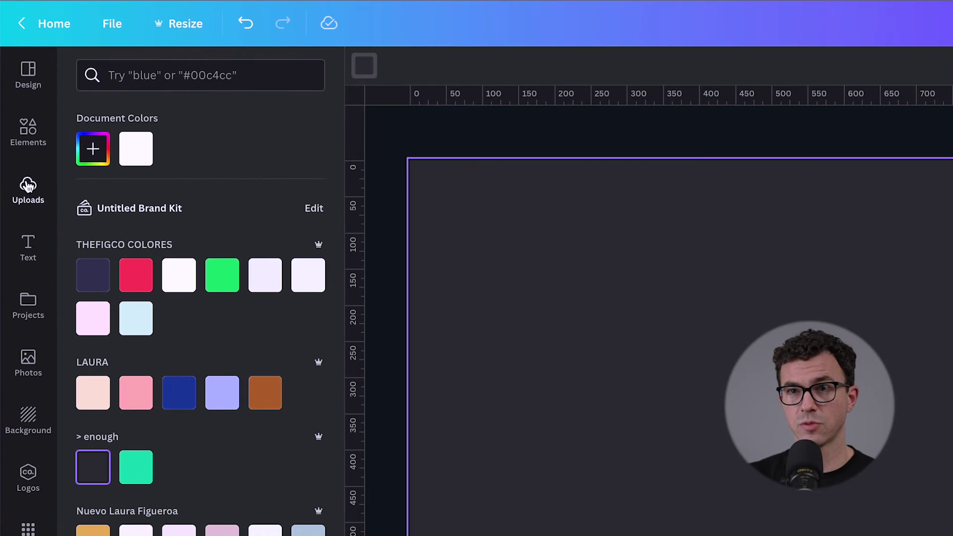
Step: Add the uploaded photo of the man in a grey T-shirt with outstretched hands and remove its background
left_click(28, 185)
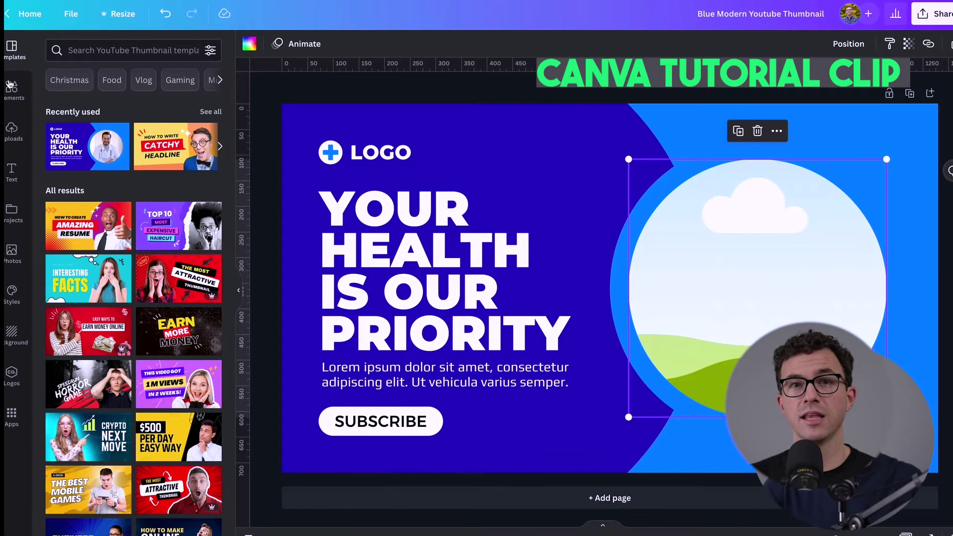
left_click(12, 130)
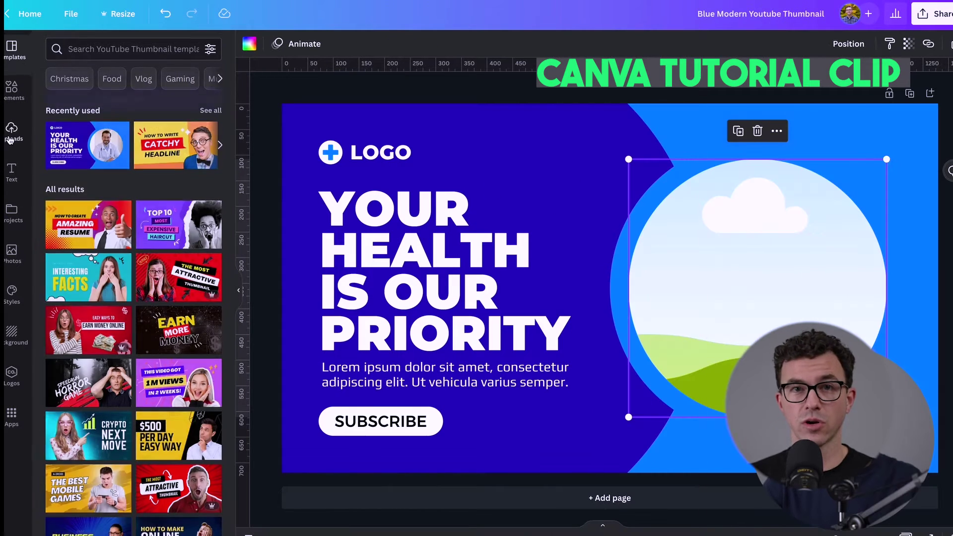
left_click(105, 344)
left_click_drag(611, 279, 747, 287)
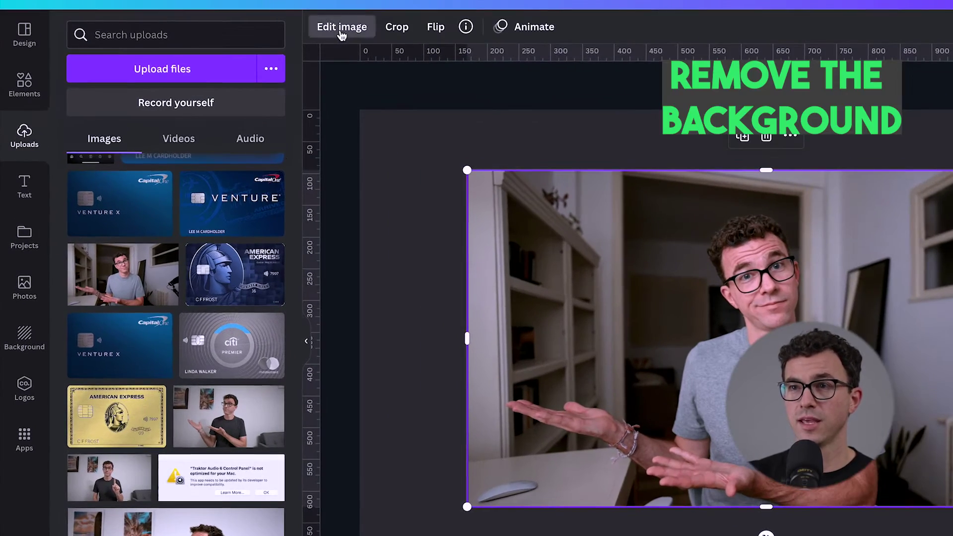
left_click(340, 27)
left_click(168, 158)
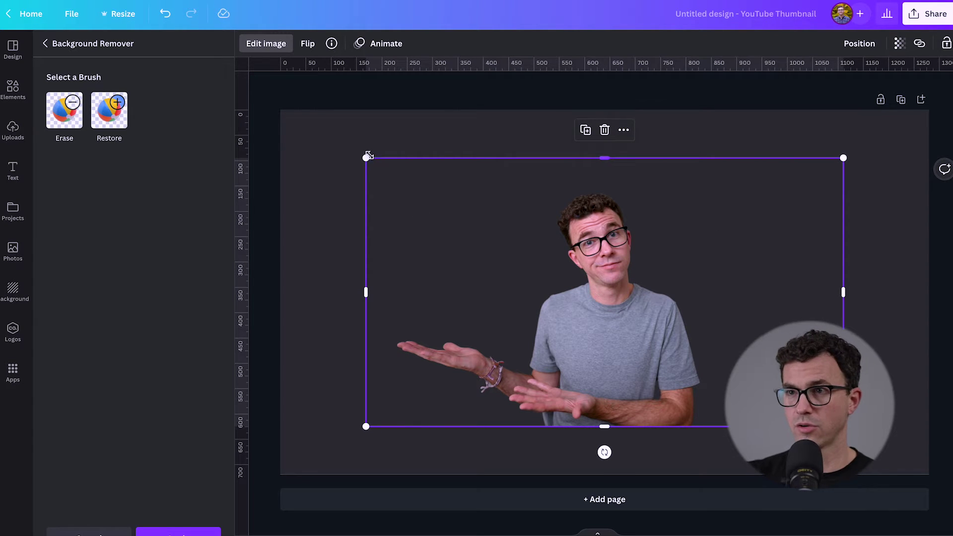
Step: Enlarge the cutout to about the page height and position it against the page's right edge
left_click_drag(366, 158, 293, 117)
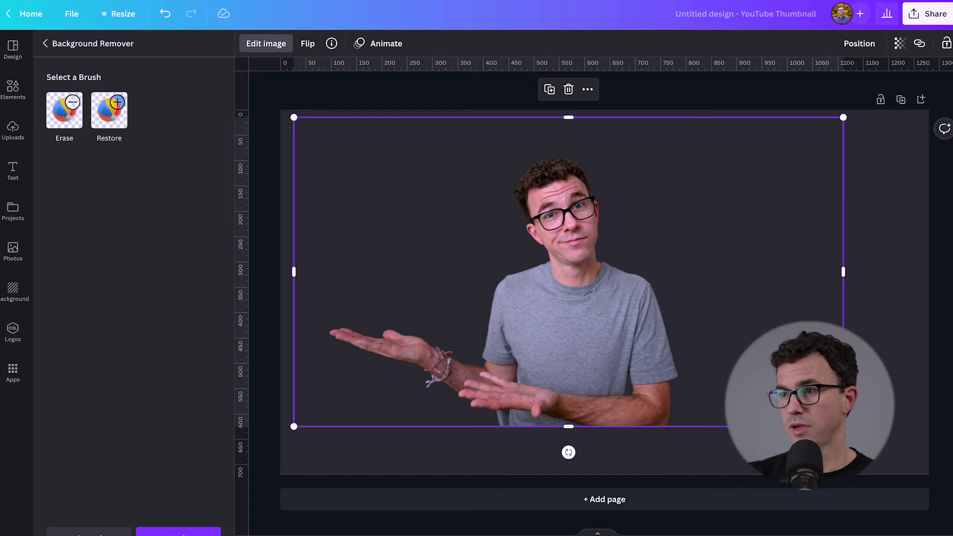
left_click_drag(843, 426, 949, 494)
left_click_drag(680, 368, 859, 360)
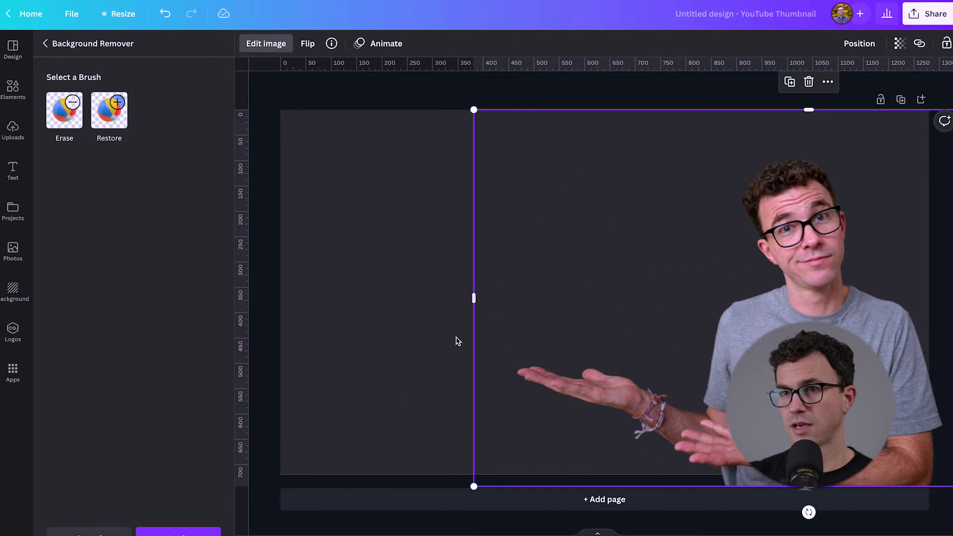
left_click(406, 343)
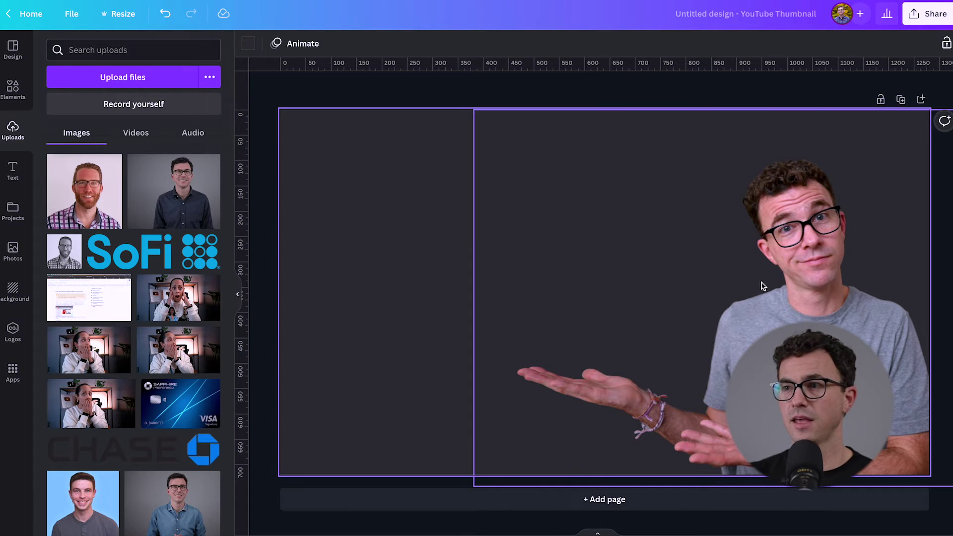
Step: Apply a Glow shadow to the cutout in the last near-white lavender of the THEFIGCO COLORES palette's first row
left_click(773, 300)
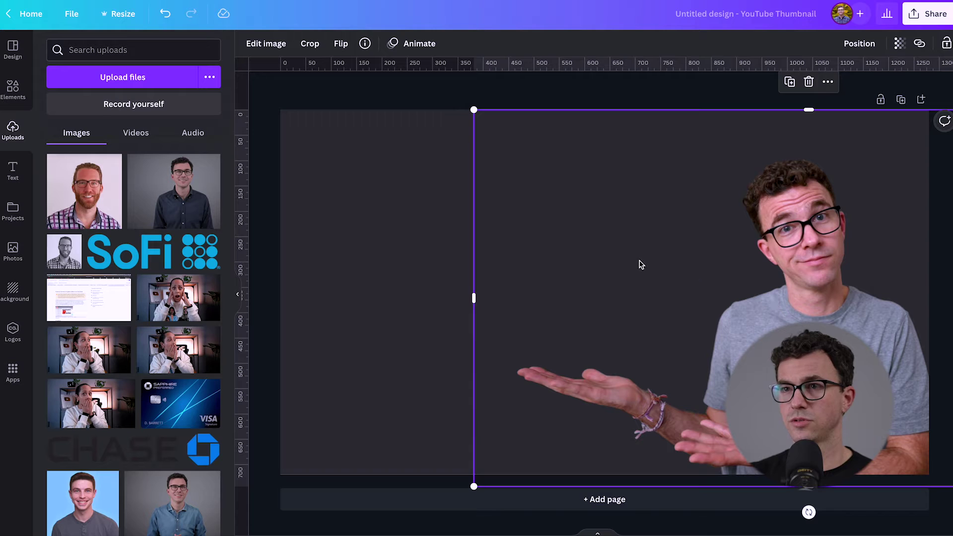
left_click(266, 43)
left_click(140, 149)
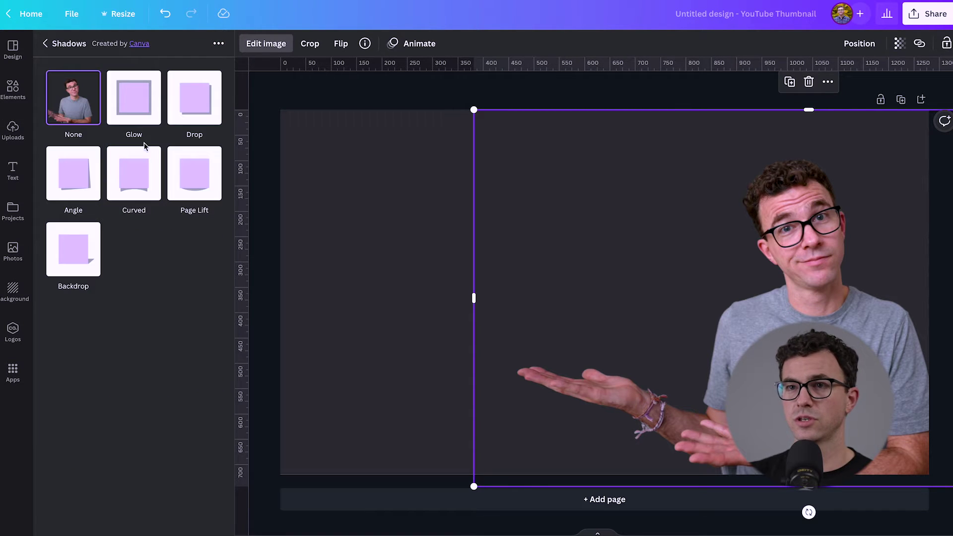
left_click(138, 112)
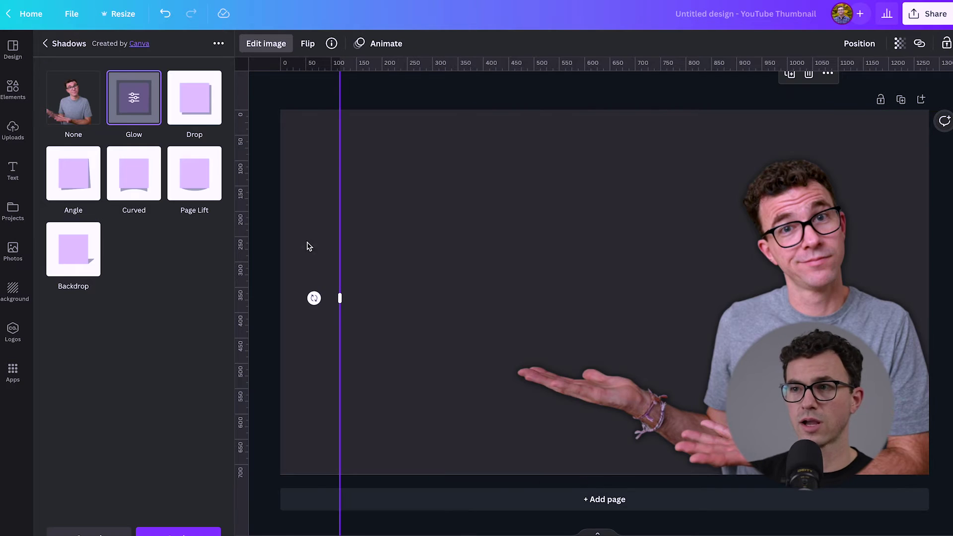
left_click(133, 99)
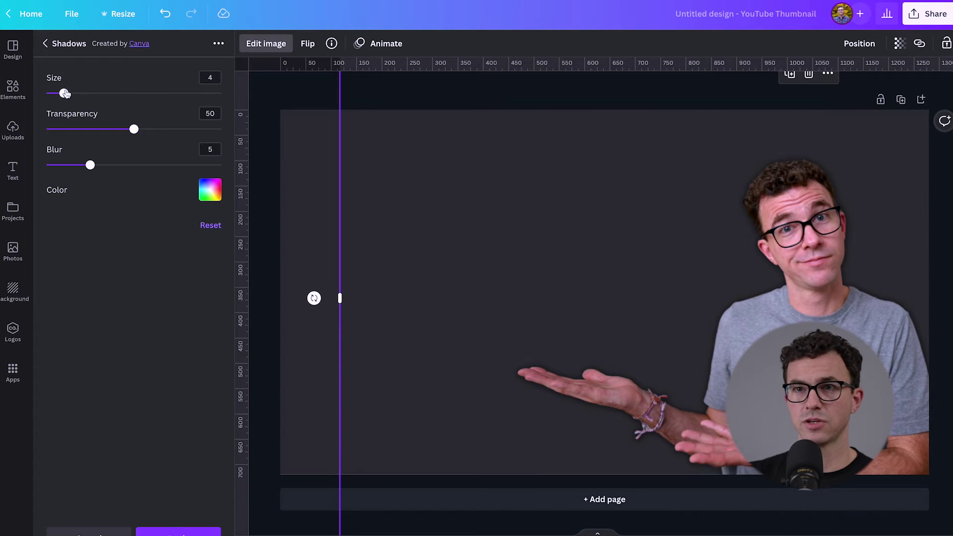
left_click(203, 196)
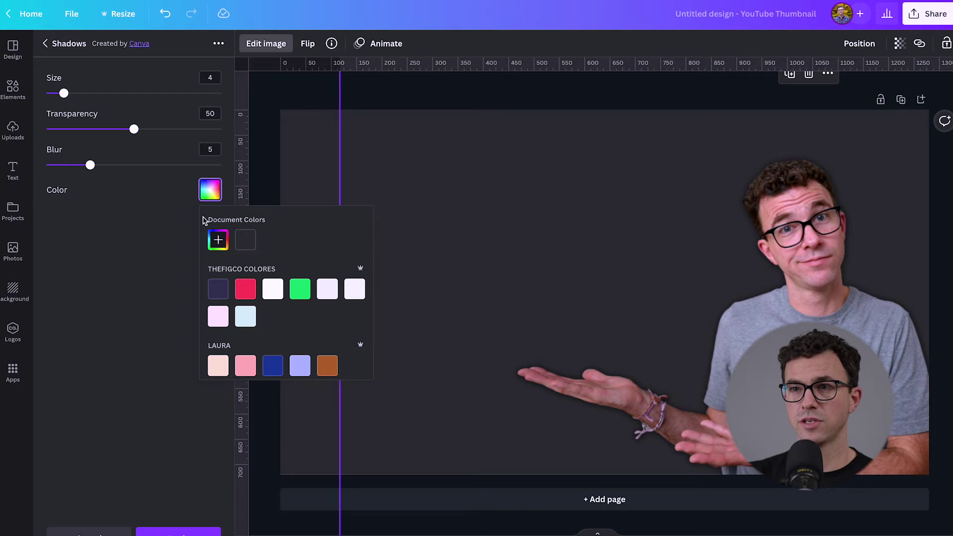
left_click(352, 297)
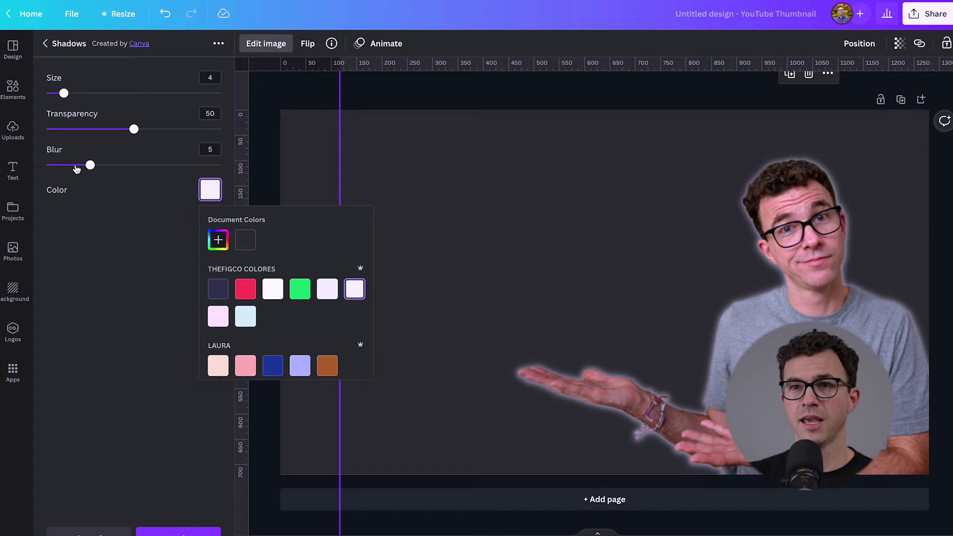
Step: Turn the glow into a solid outline with blur 0, transparency 100 and size 7, and apply it
left_click_drag(90, 165, 46, 165)
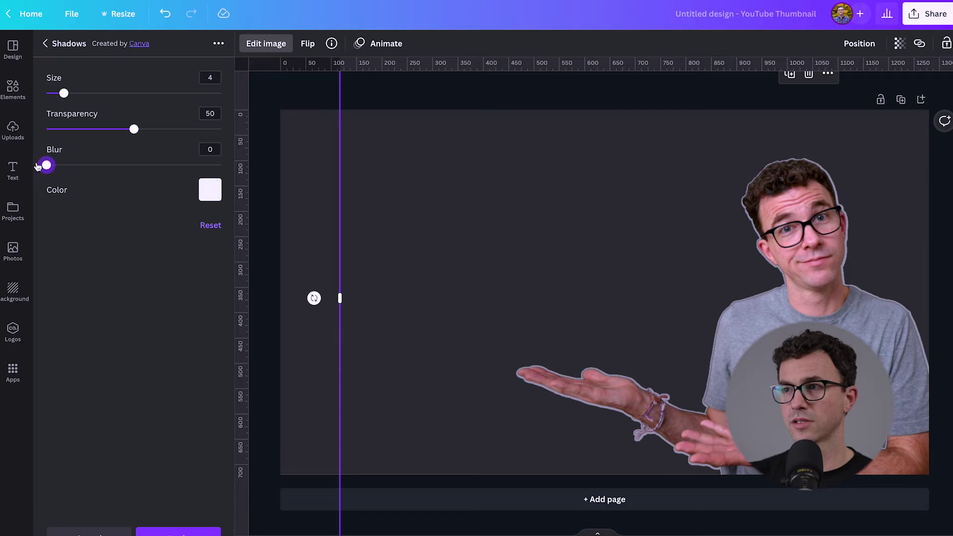
left_click_drag(134, 129, 237, 133)
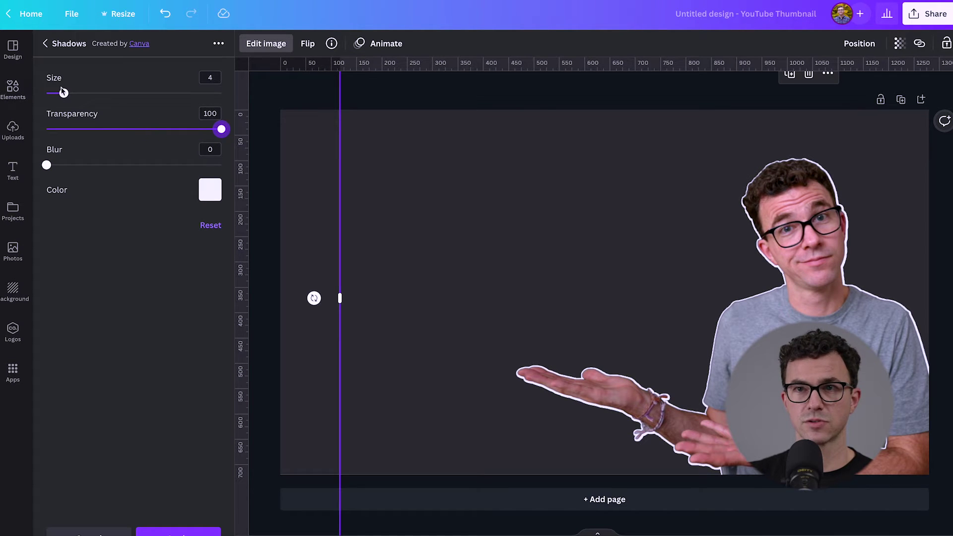
left_click_drag(65, 95, 77, 95)
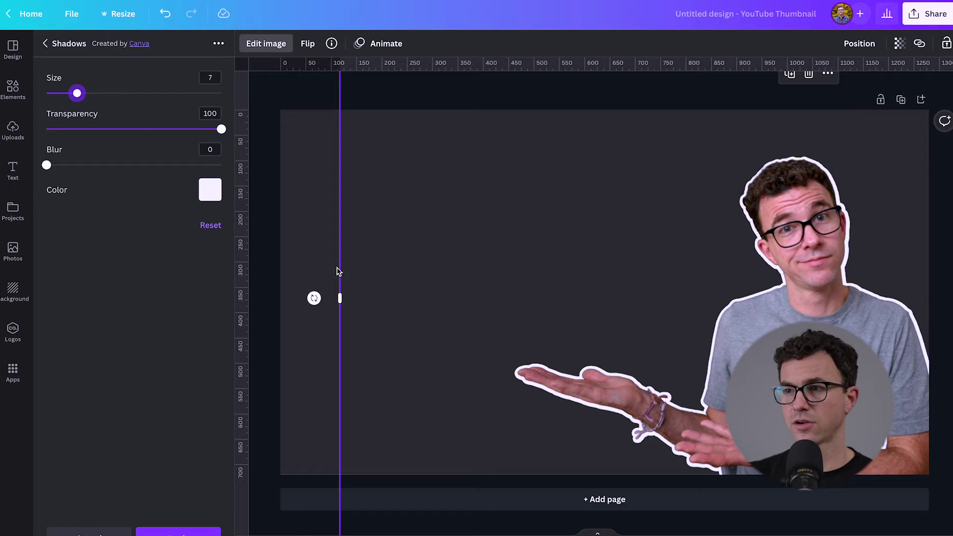
left_click(300, 234)
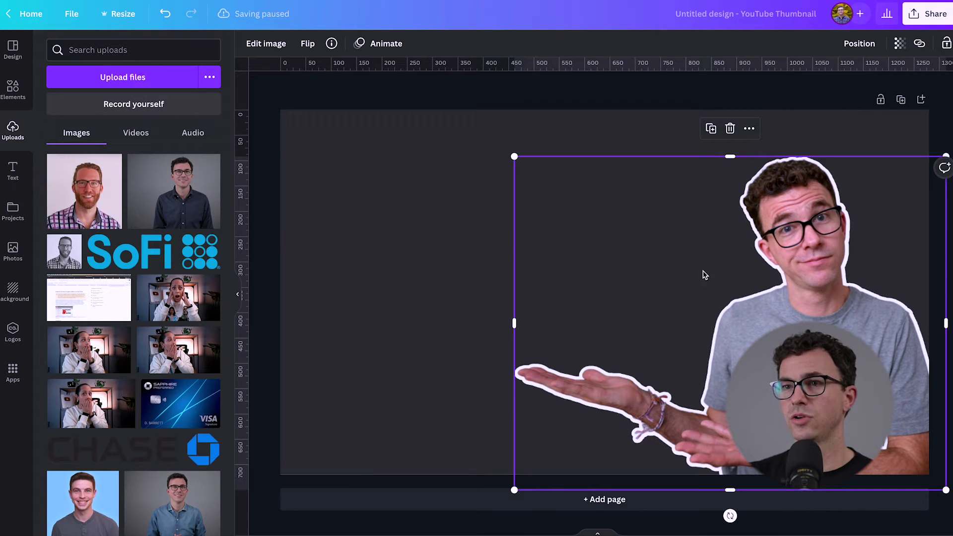
left_click(270, 84)
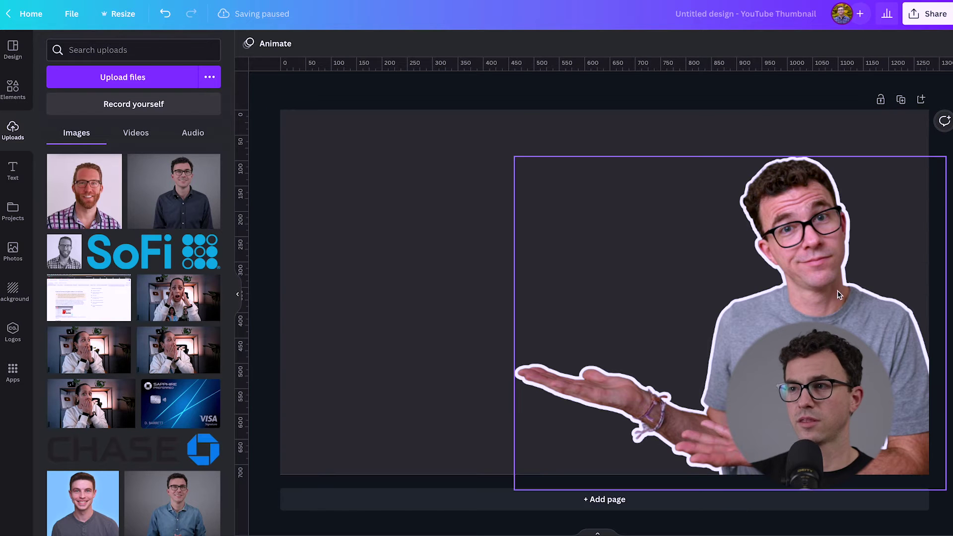
left_click(819, 287)
left_click(266, 44)
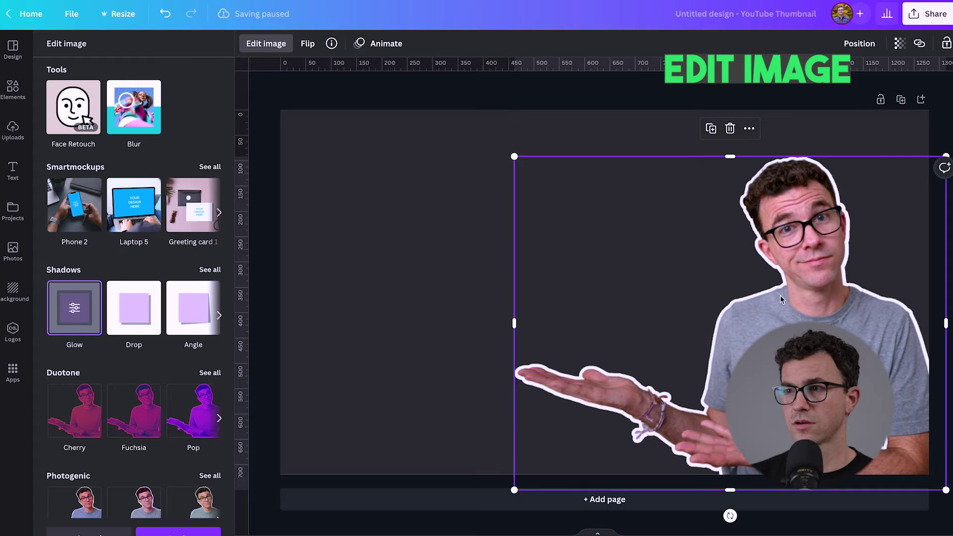
left_click(266, 43)
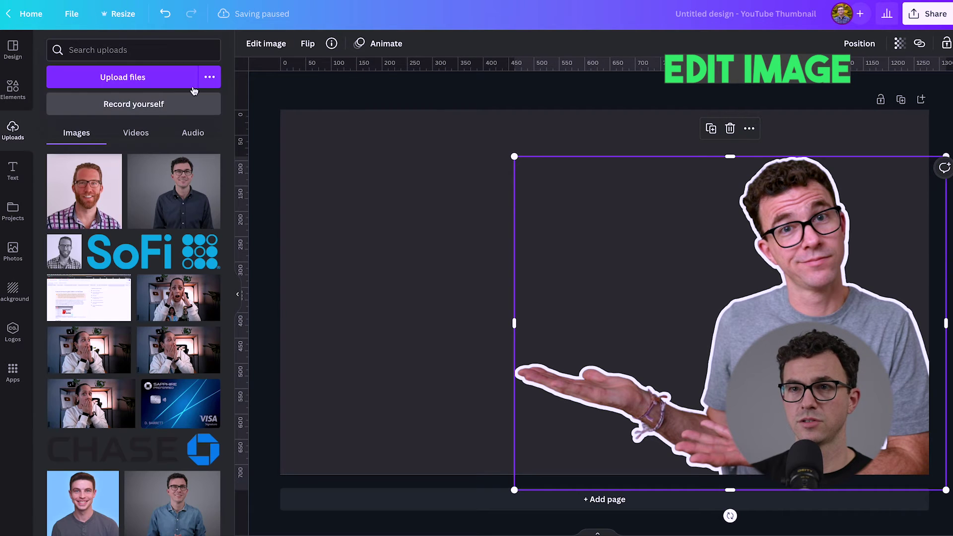
Step: Adjust the cutout photo's brightness, contrast and saturation to 14 each
left_click(268, 43)
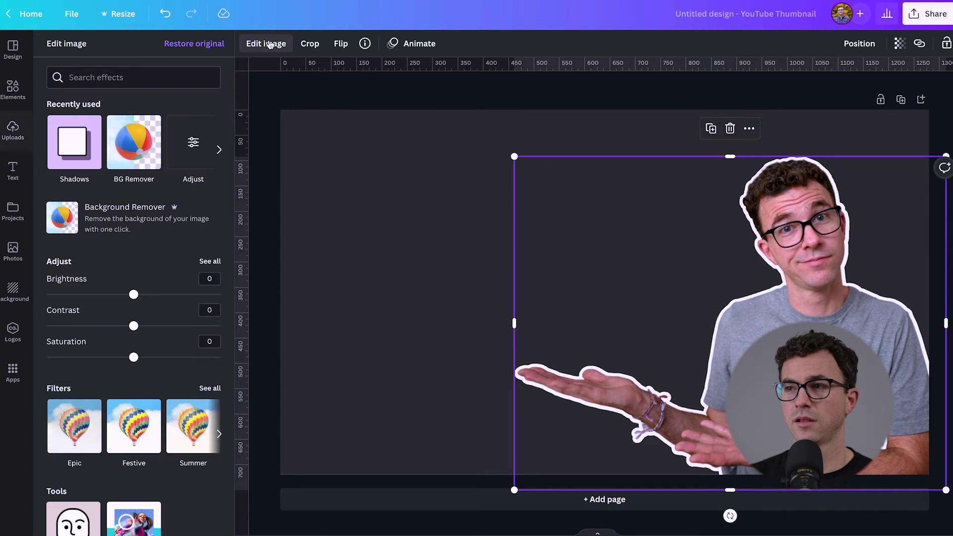
left_click(193, 148)
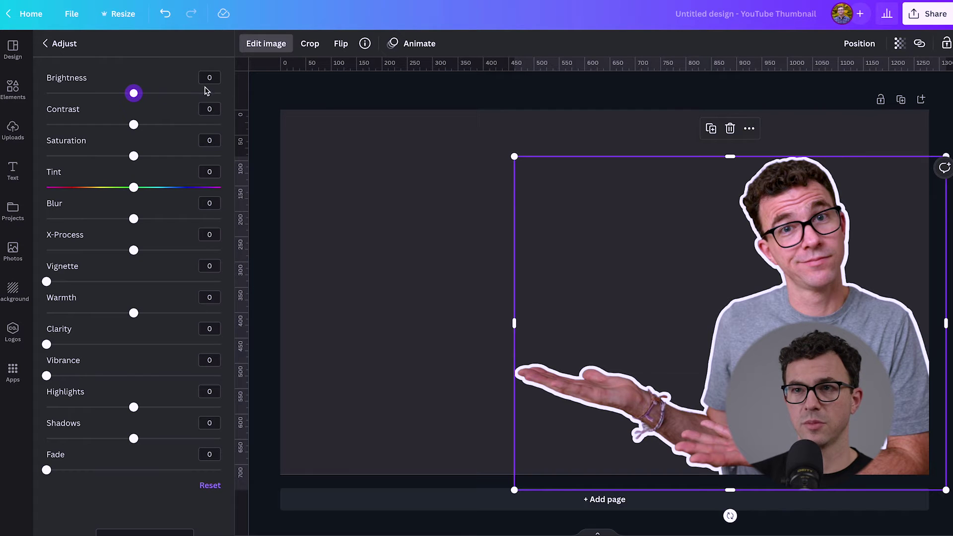
left_click_drag(134, 93, 145, 125)
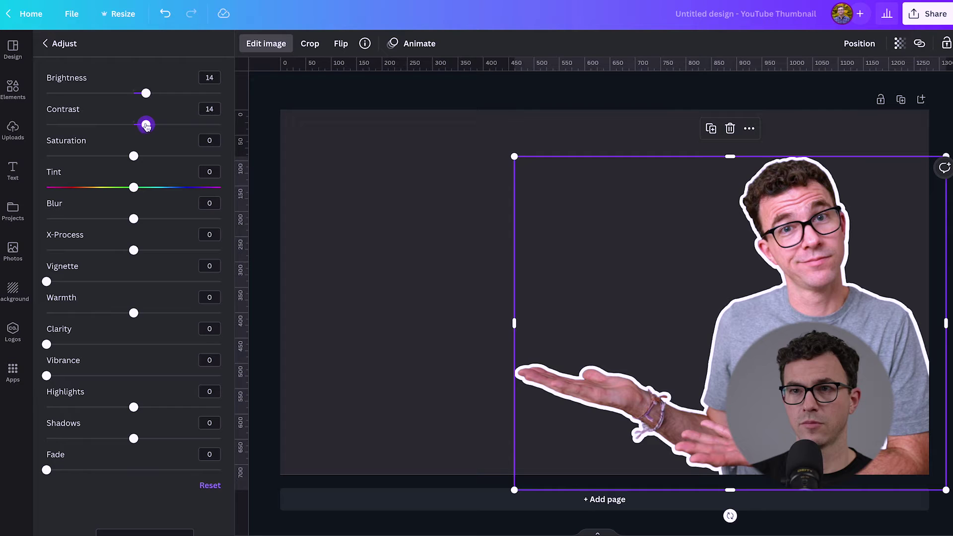
left_click_drag(136, 160, 147, 161)
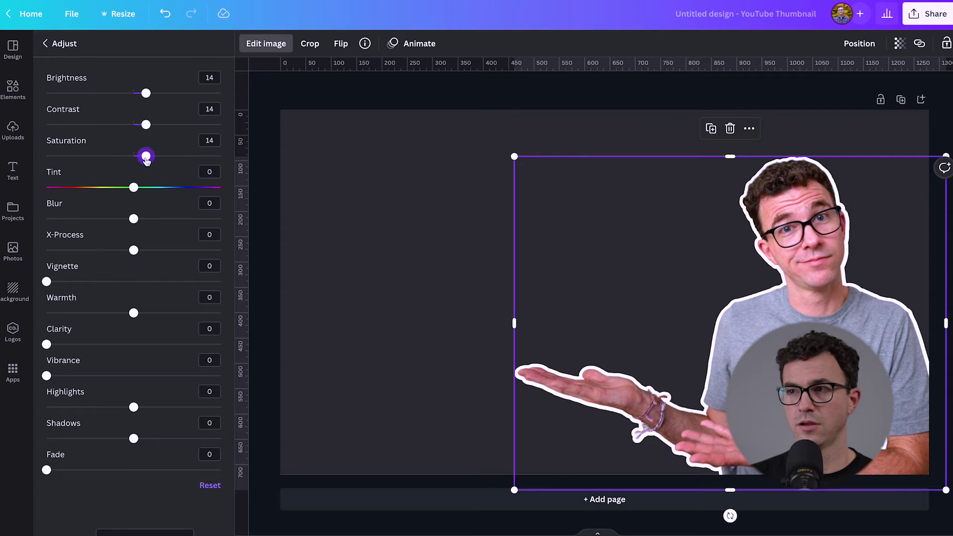
left_click(351, 134)
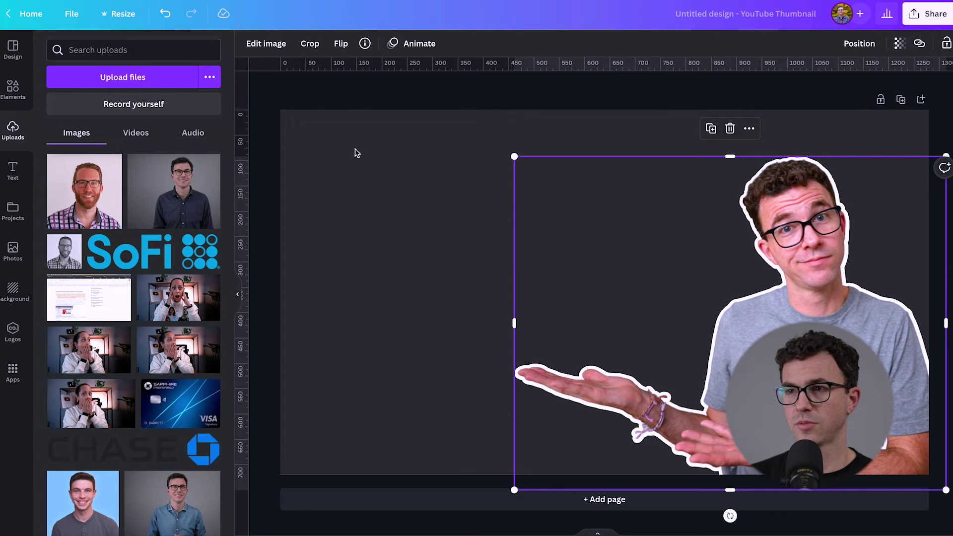
Step: Add a text box reading "CREDIT CARD MISTAKES" to the page
left_click(356, 153)
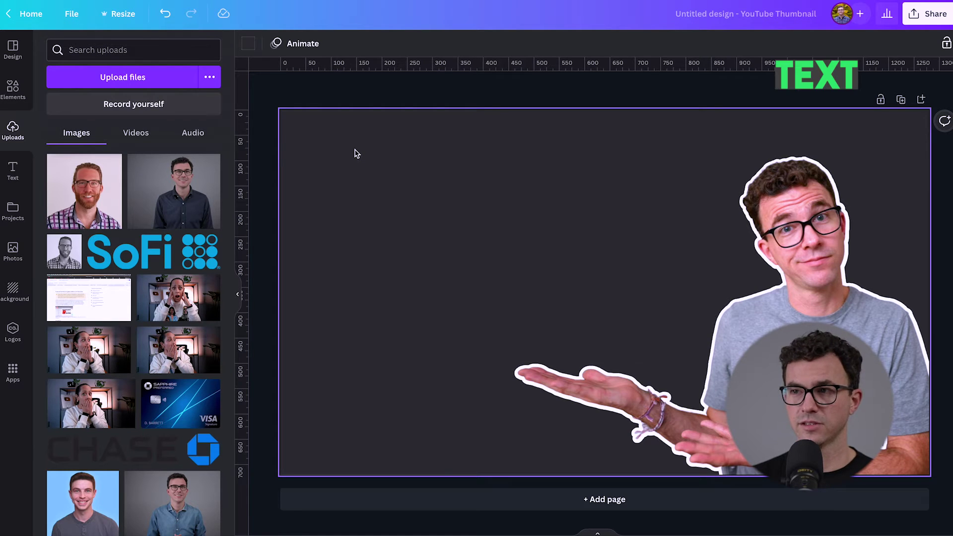
key("t")
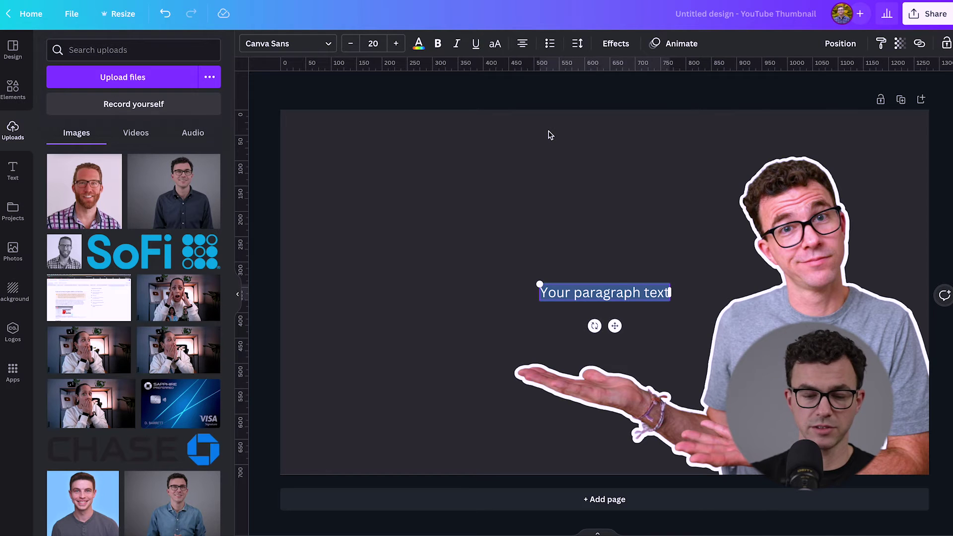
type("CREDIT")
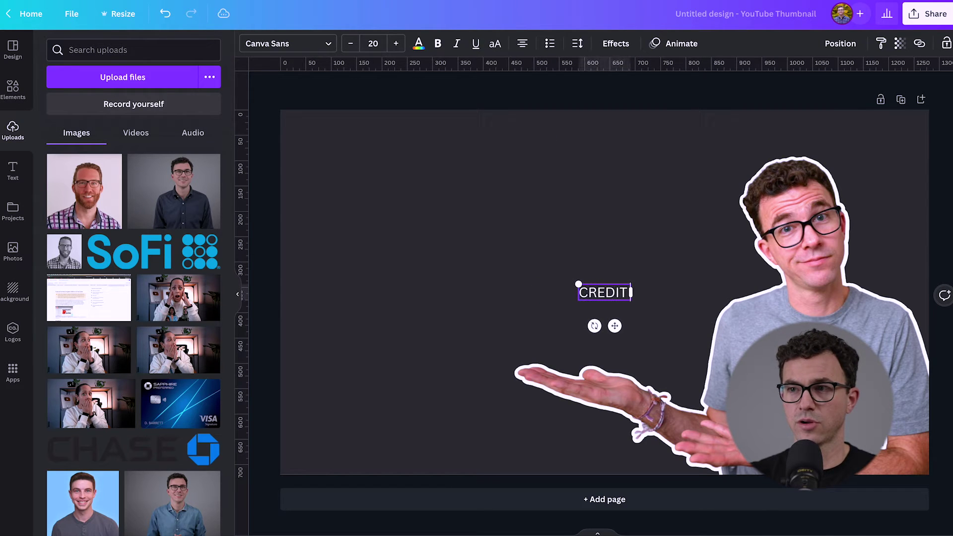
type(" CARD MIST")
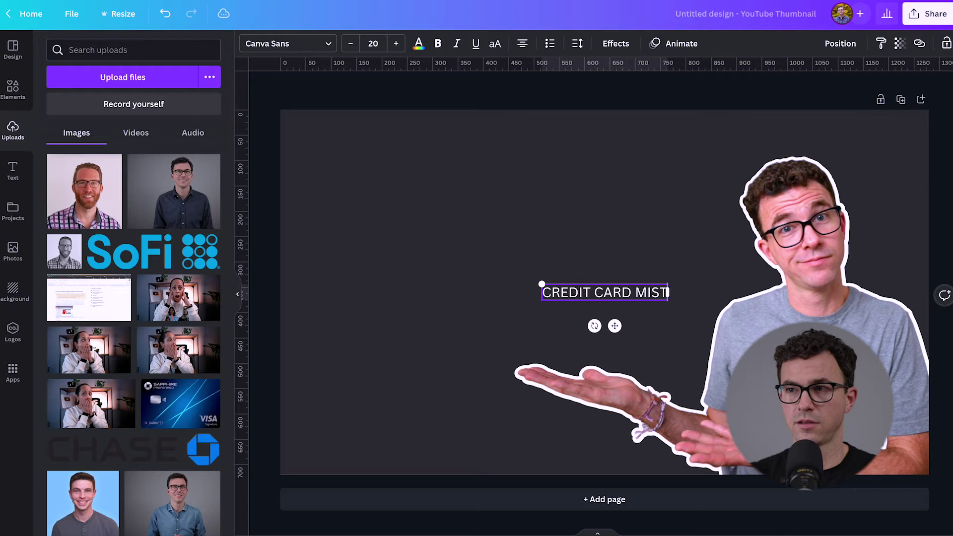
type("AKES")
key("Return")
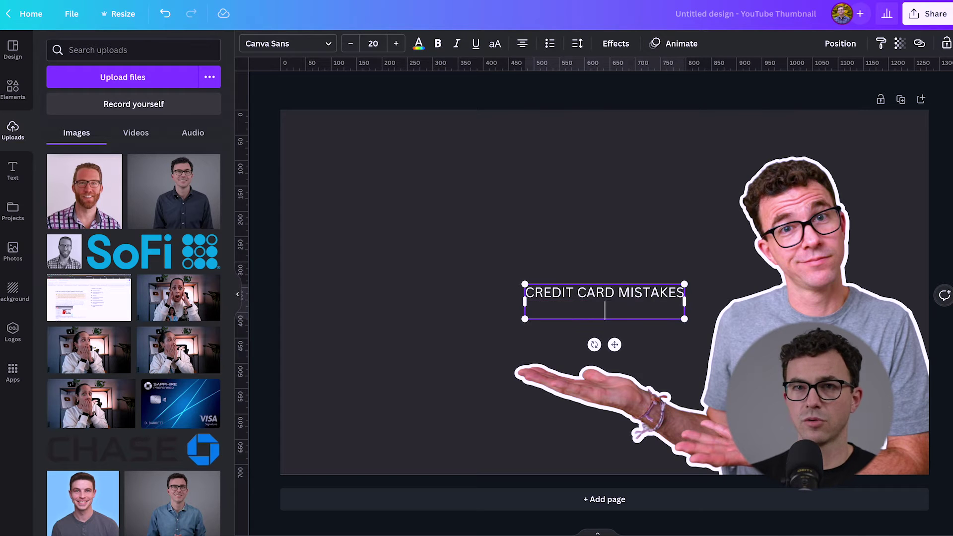
key("BackSpace")
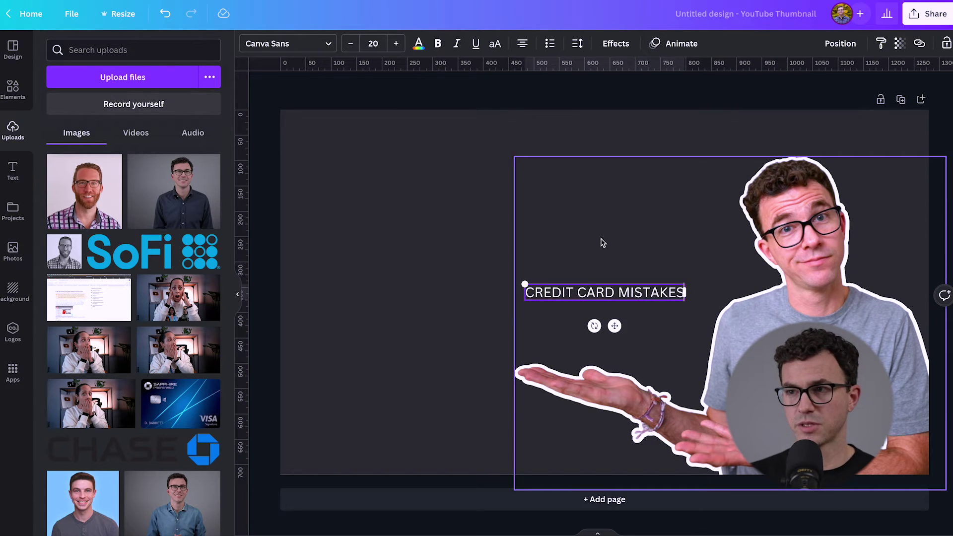
left_click(563, 293)
left_click(415, 296)
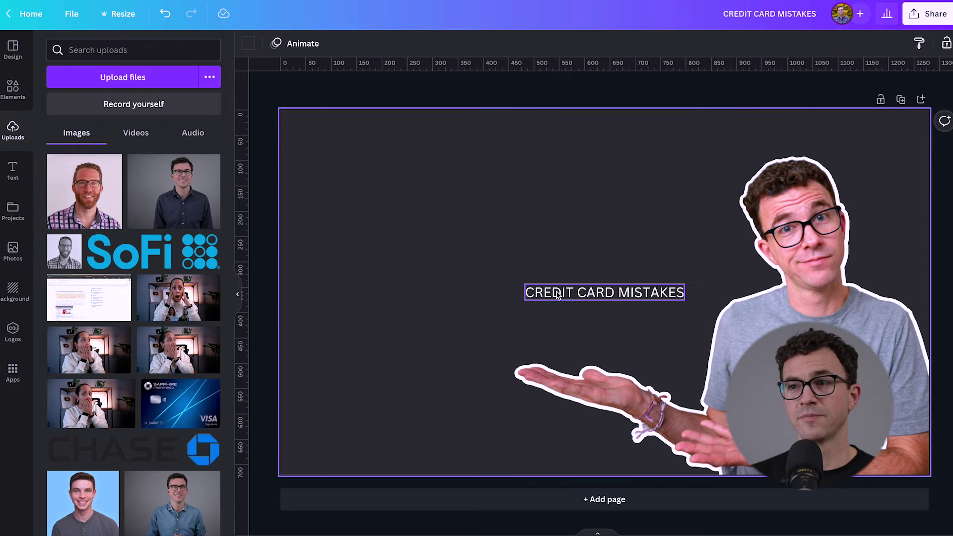
Step: Move the title to the page's upper-left area and set its font to Open Sans Extra Bold
left_click_drag(569, 293, 379, 166)
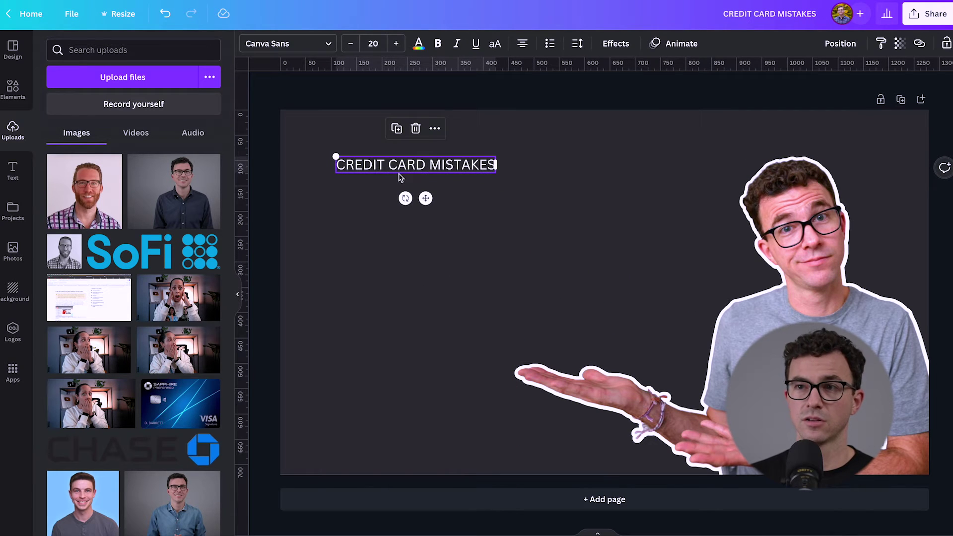
double_click(438, 166)
left_click(329, 45)
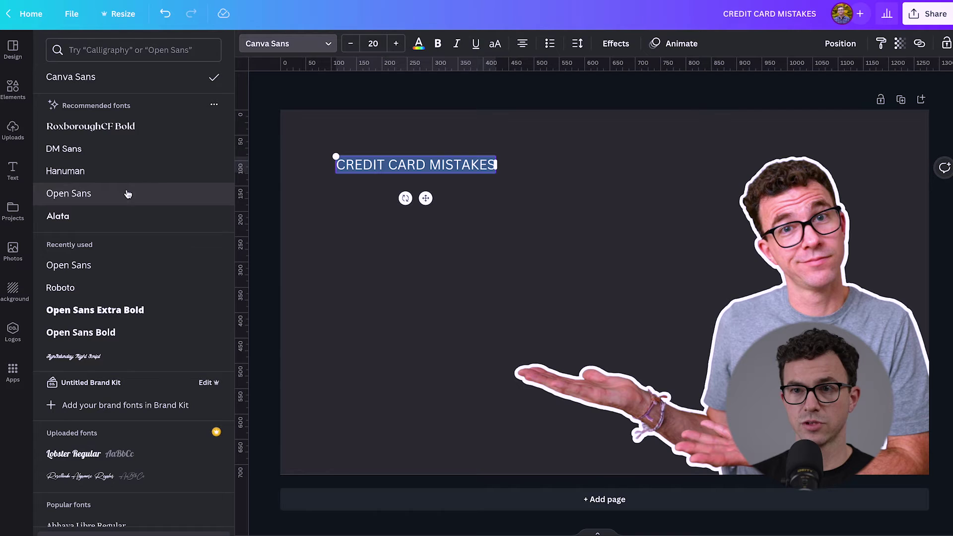
left_click(122, 312)
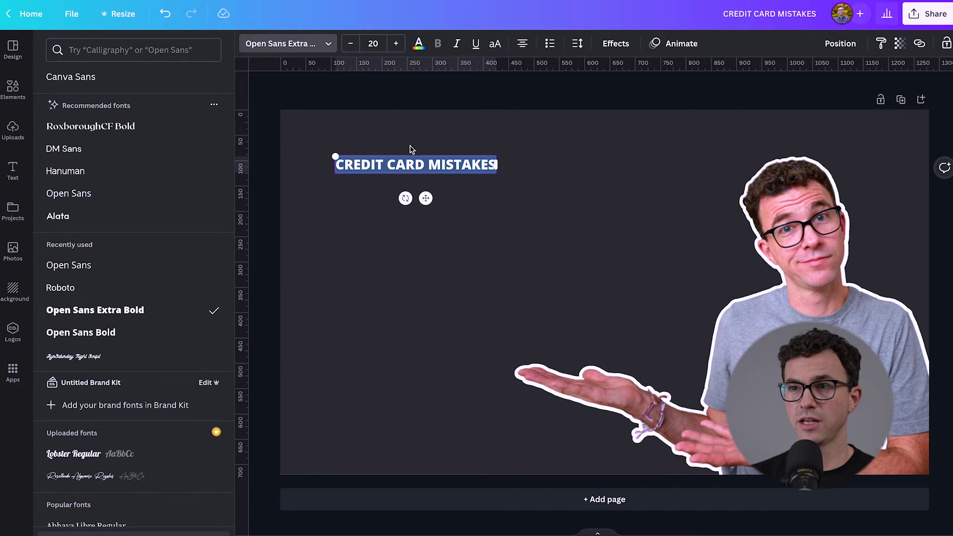
Step: Break the title into two lines before "MISTAKES" and enlarge it to a font size of about 73.4, keeping it left of the cutout
left_click(433, 168)
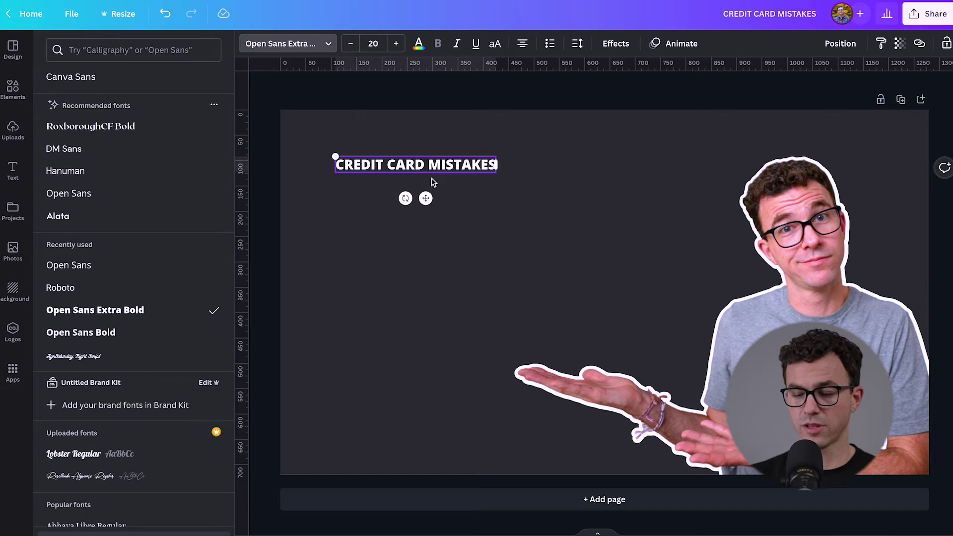
type("\\")
key("BackSpace")
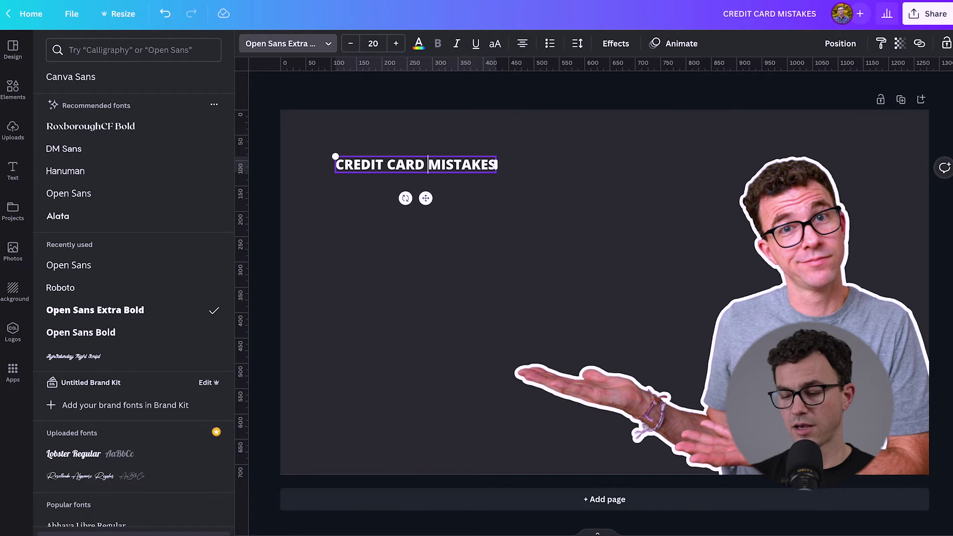
key("Return")
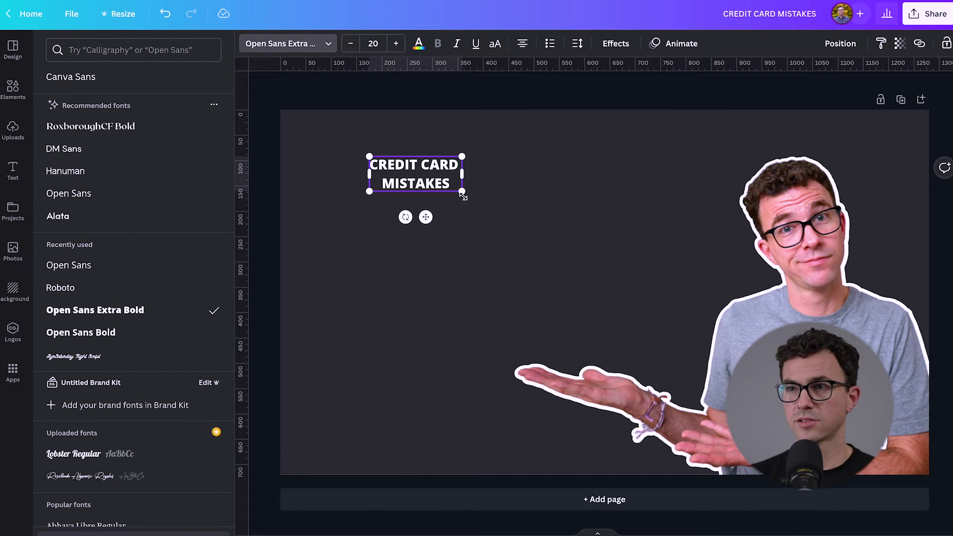
left_click_drag(462, 191, 616, 252)
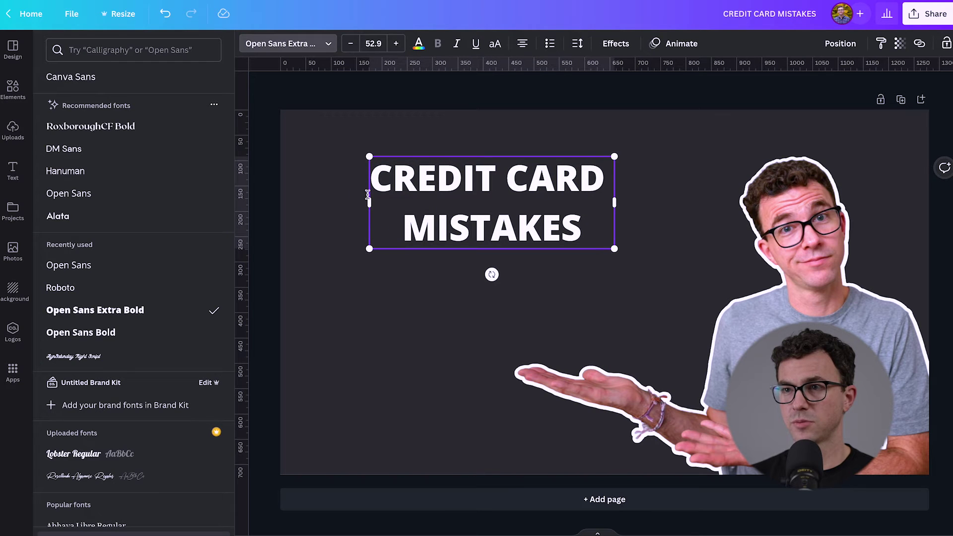
left_click_drag(368, 156, 303, 136)
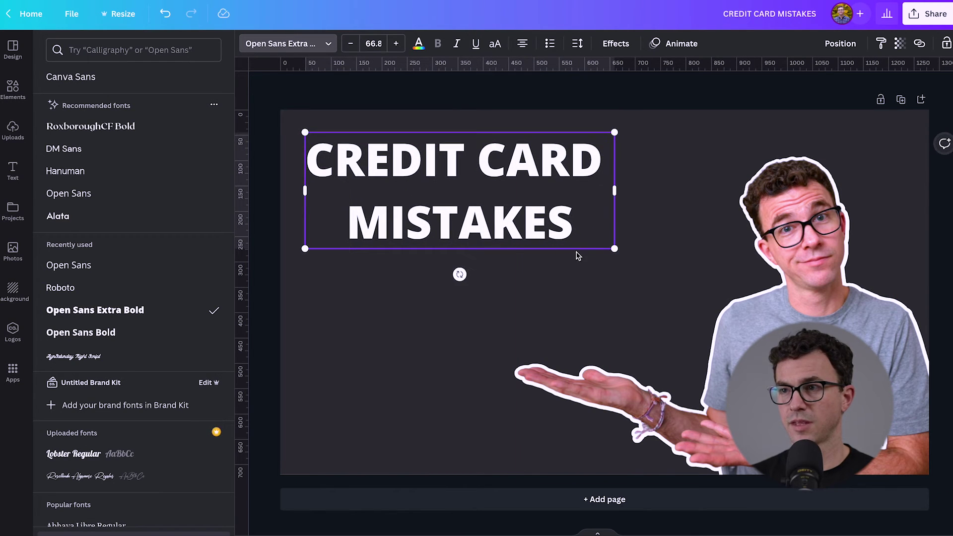
left_click_drag(614, 249, 644, 260)
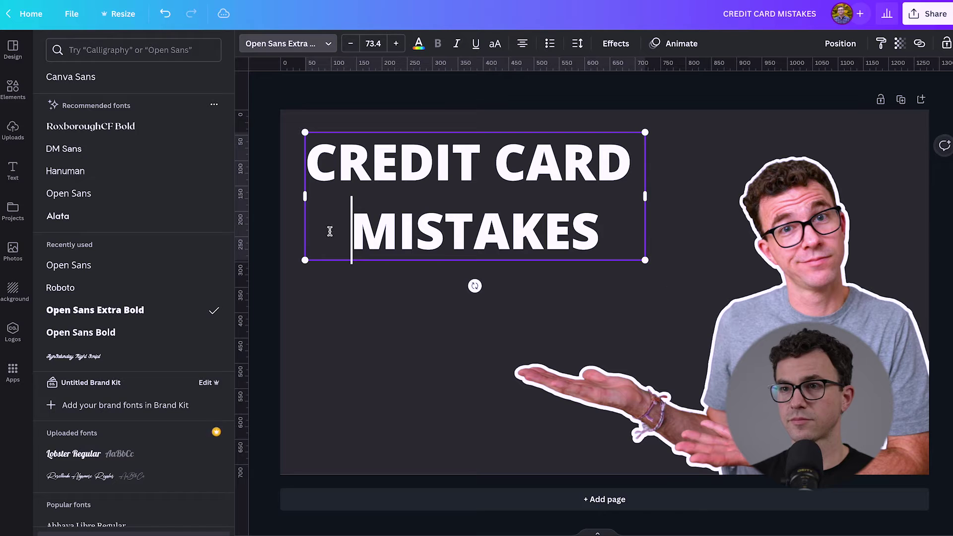
Step: Increase the font size of only the word "MISTAKES" to 97.4 so it nearly fills the text box width
key("Escape")
left_click(387, 185)
double_click(392, 224)
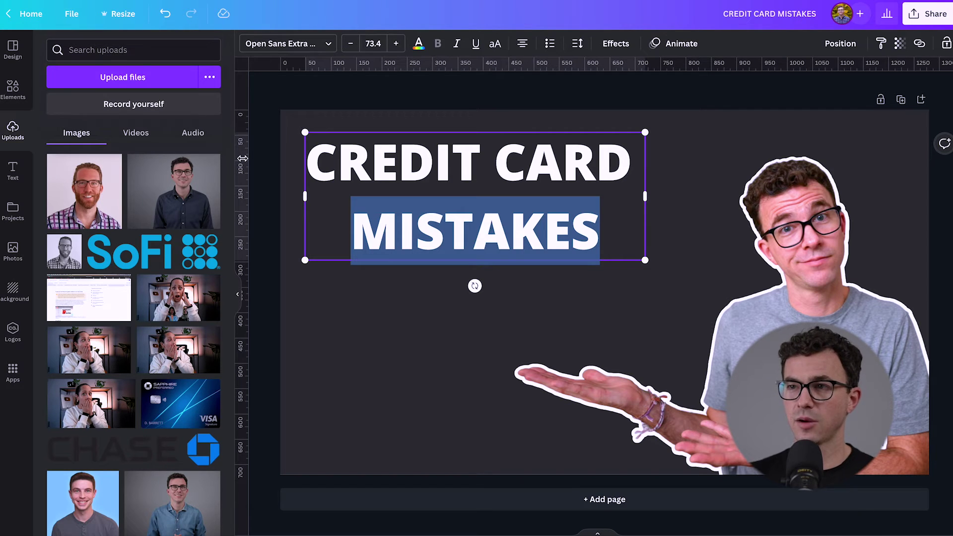
left_click(396, 44)
left_click(396, 44)
left_click(396, 43)
left_click(396, 44)
left_click(397, 44)
left_click(396, 44)
left_click(397, 45)
double_click(397, 45)
double_click(397, 45)
left_click(397, 45)
double_click(397, 45)
left_click(397, 45)
double_click(397, 45)
double_click(397, 45)
left_click(397, 44)
left_click(397, 45)
left_click(397, 45)
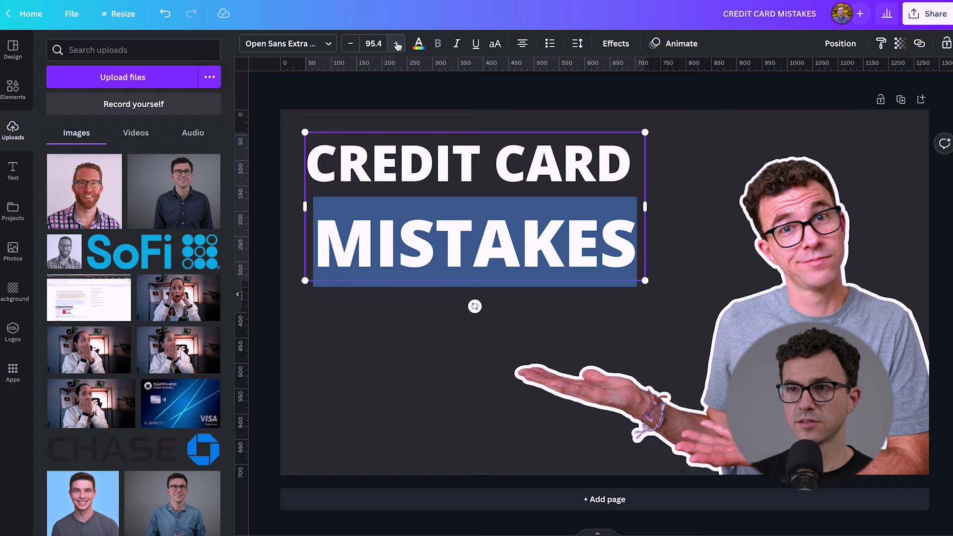
left_click(397, 44)
left_click(397, 45)
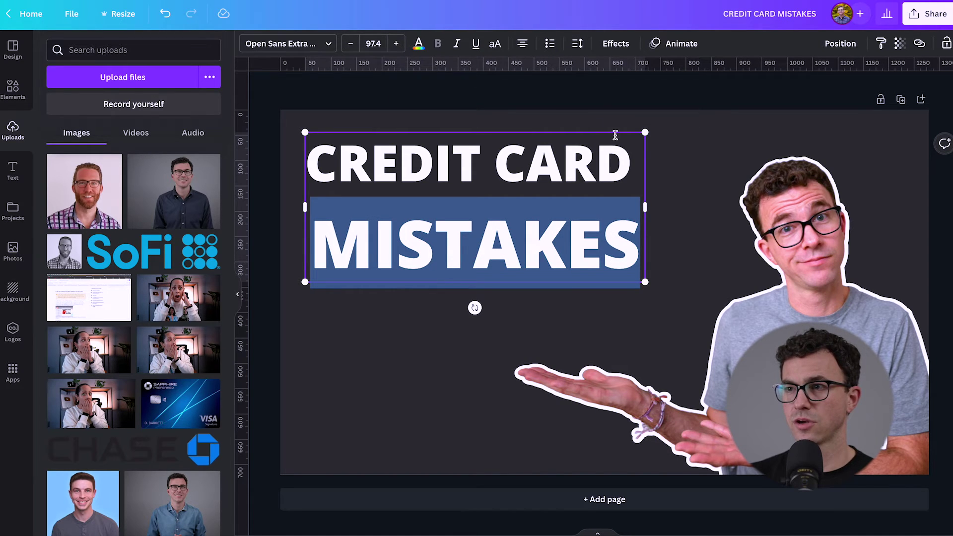
Step: Reduce the whole title's line spacing to 1.2 and nudge the text box slightly right and down
left_click(559, 112)
left_click(469, 234)
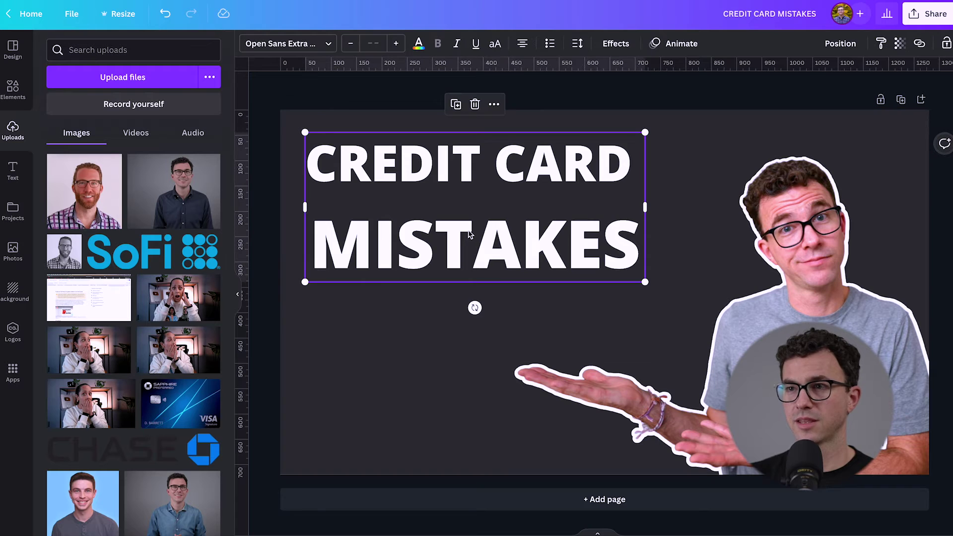
triple_click(470, 235)
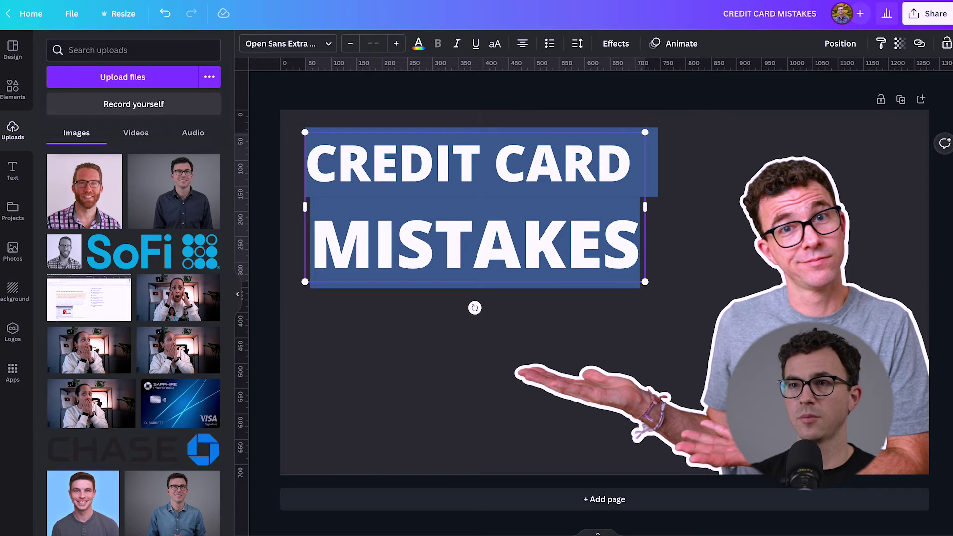
left_click(578, 44)
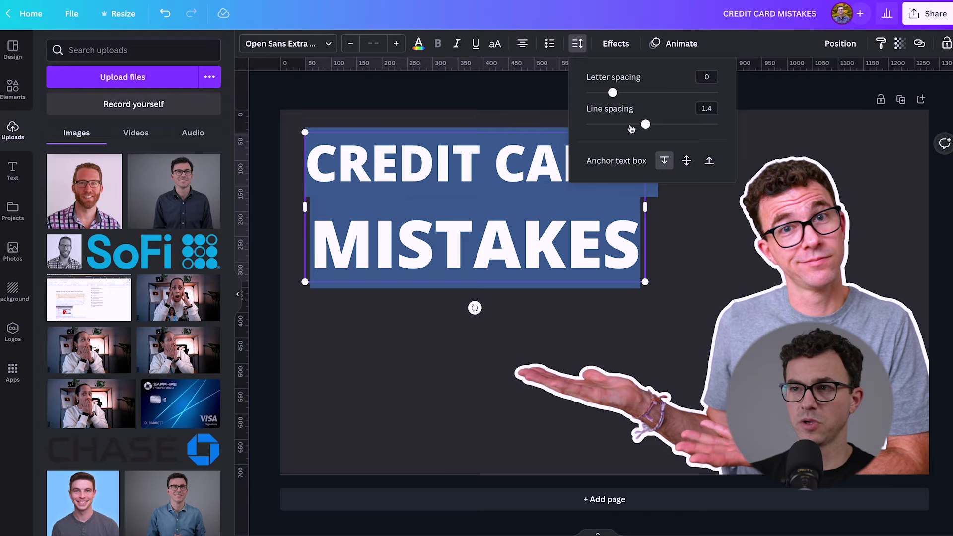
left_click_drag(645, 124, 631, 125)
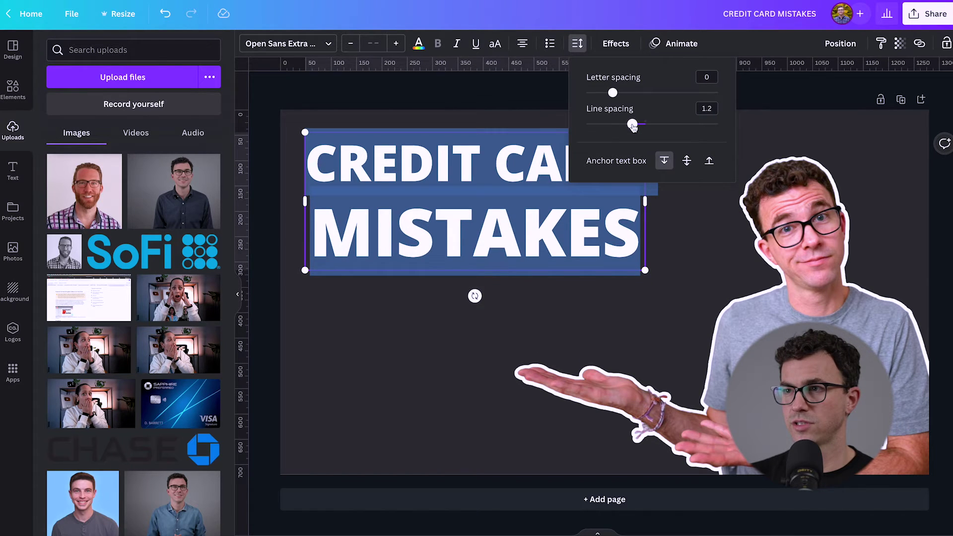
left_click(488, 102)
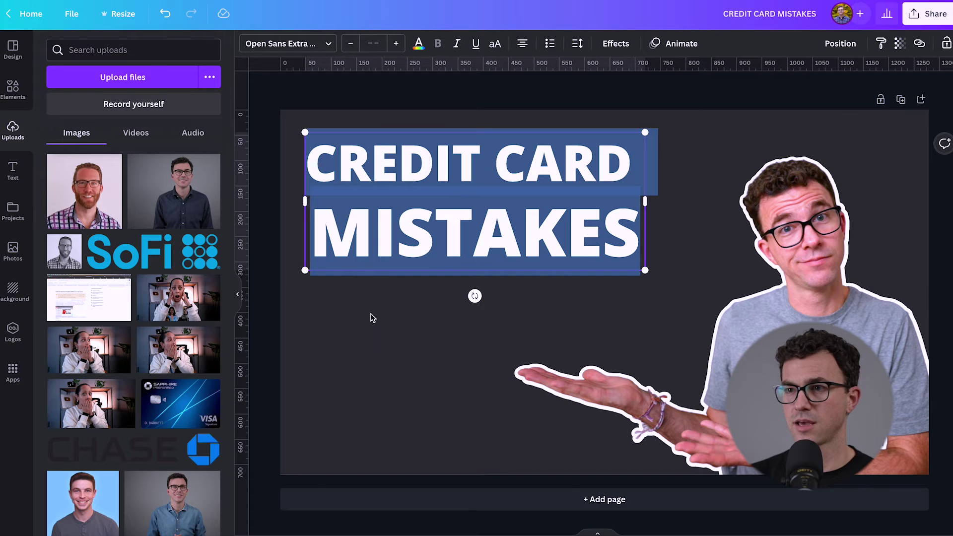
left_click(388, 315)
left_click_drag(453, 230, 461, 235)
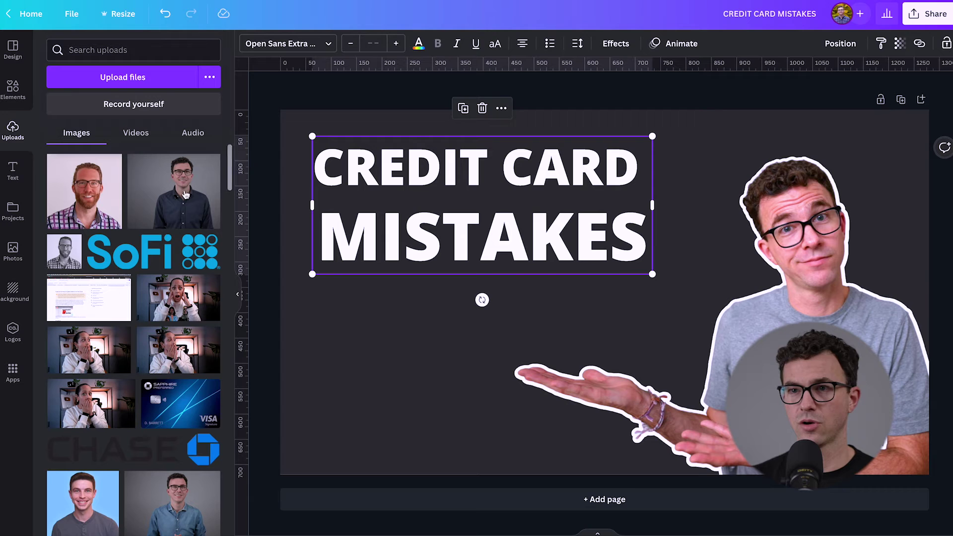
Step: Insert the uploaded Chase Sapphire Preferred, Capital One Venture X, American Express Cash Preferred and Citi Premier card images onto the page
left_click(347, 395)
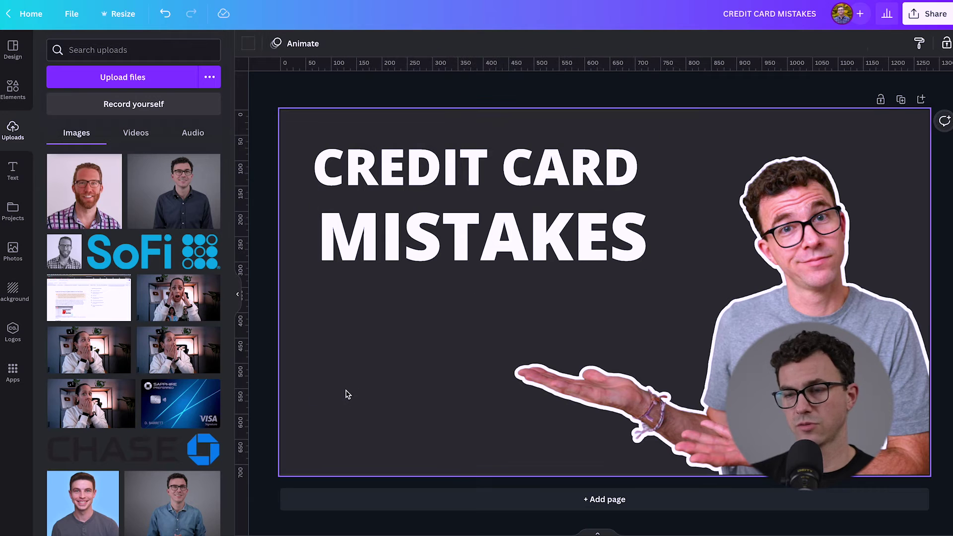
left_click(173, 411)
scroll(147, 364, "down", 15)
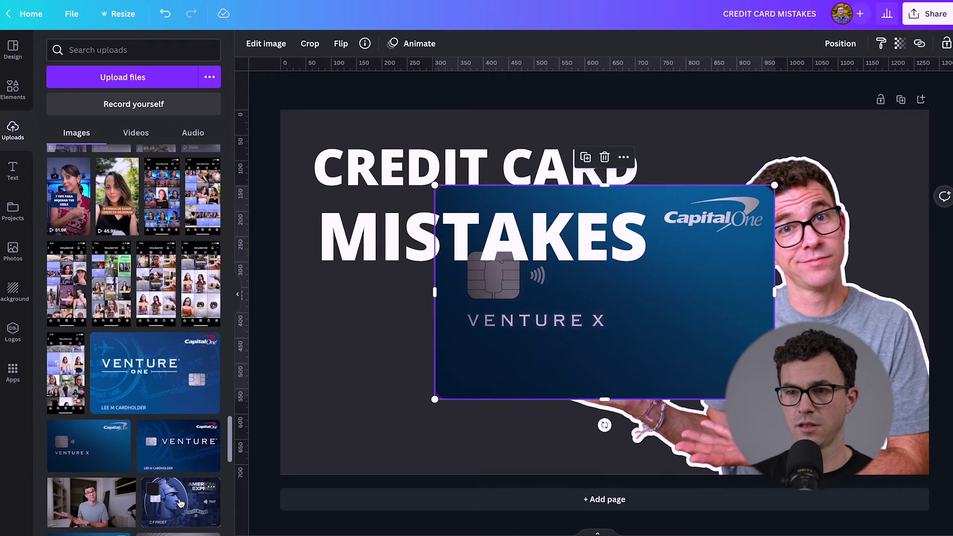
left_click(180, 446)
left_click(179, 493)
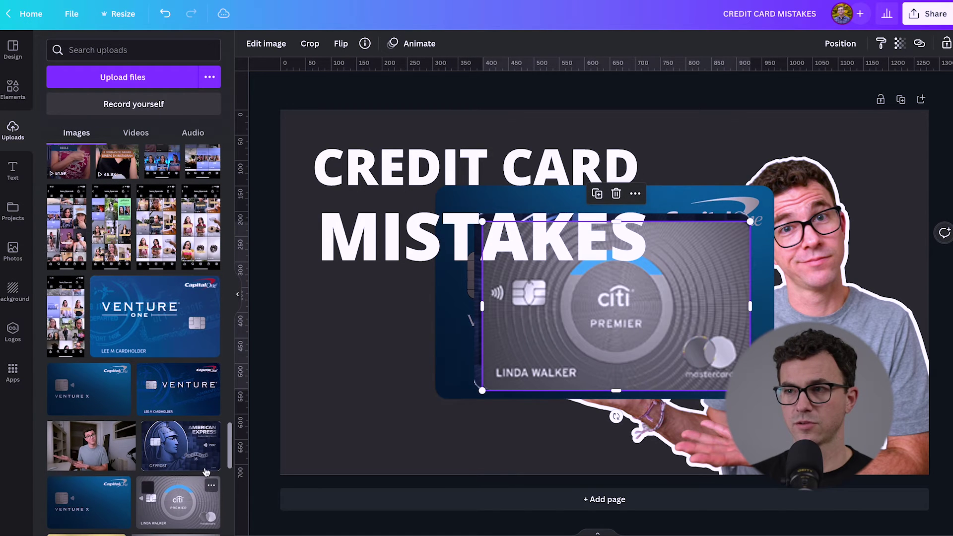
Step: Shrink the Citi Premier card into the page's lower-left corner and place the reduced American Express card at its right, along the bottom
left_click_drag(515, 323, 350, 410)
left_click_drag(554, 301, 406, 362)
left_click(534, 331)
left_click_drag(531, 330, 431, 417)
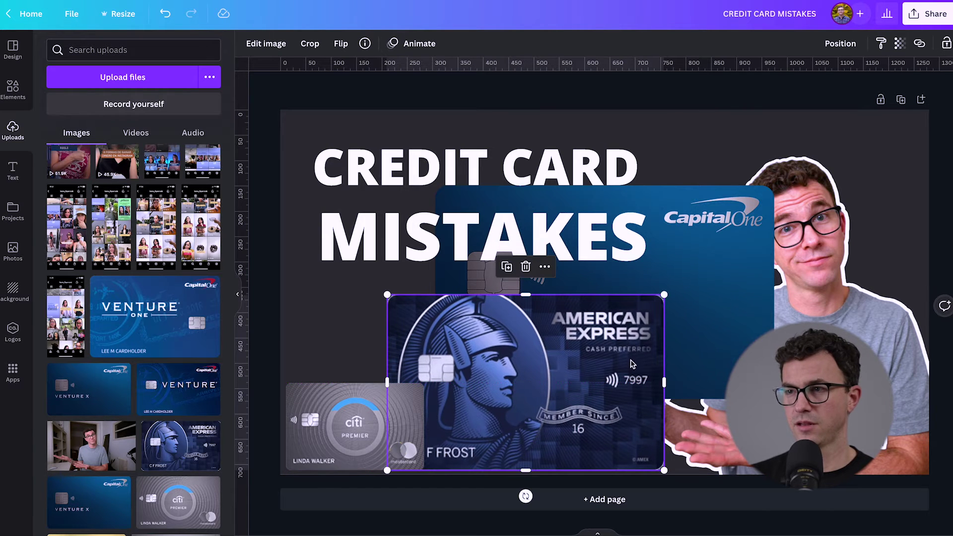
left_click_drag(665, 296, 525, 384)
Step: Move the Capital One Venture X card above the Citi Premier card and resize it to 273 by 172, matching that card's width
left_click(570, 324)
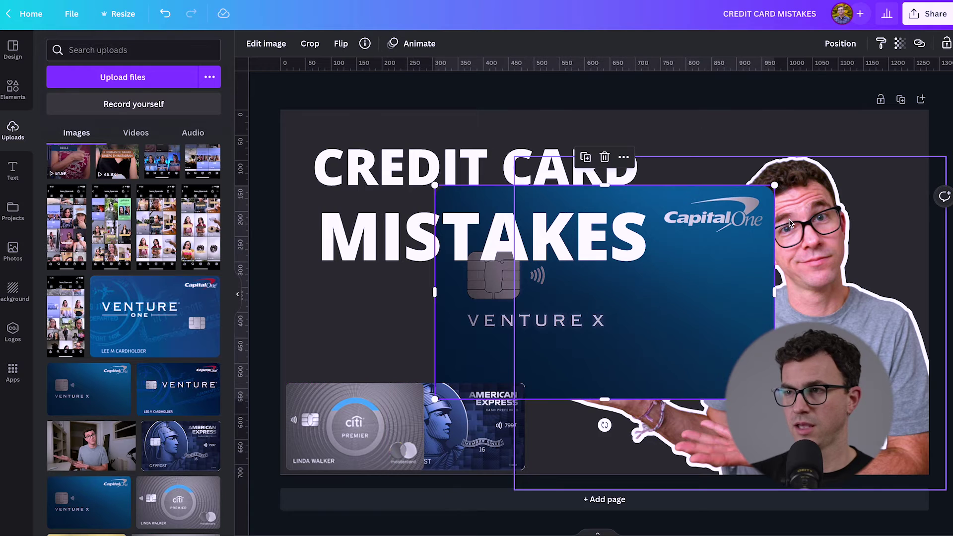
left_click_drag(775, 185, 551, 270)
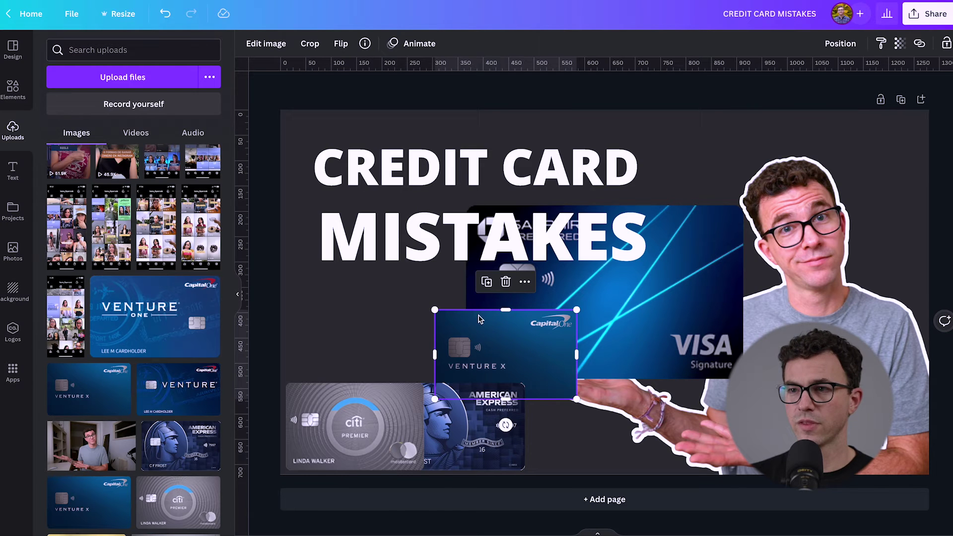
left_click_drag(476, 332, 328, 295)
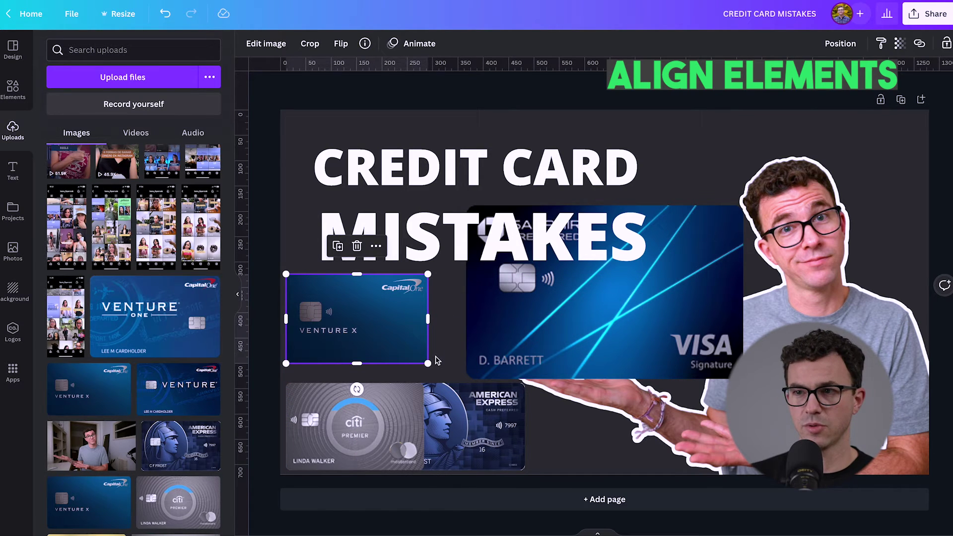
left_click_drag(427, 272, 424, 272)
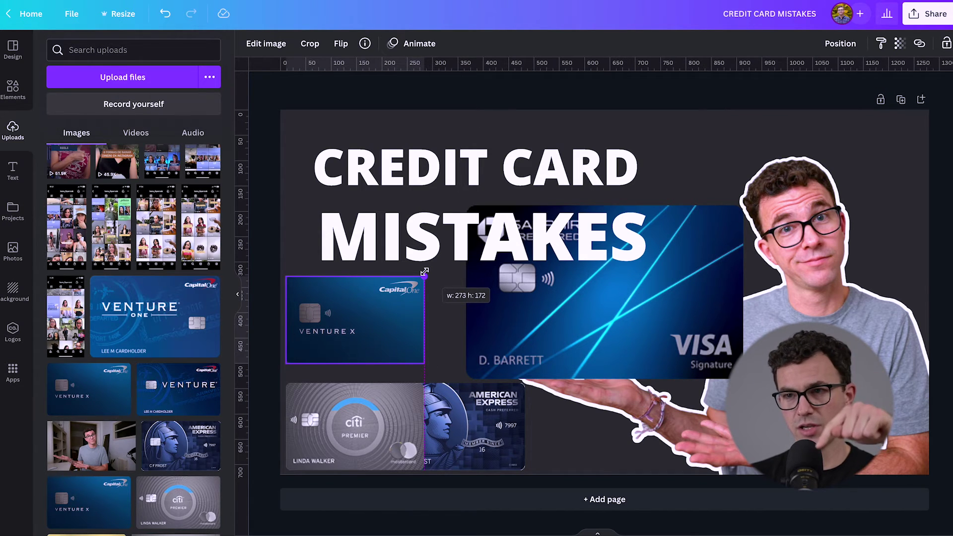
left_click_drag(425, 272, 424, 272)
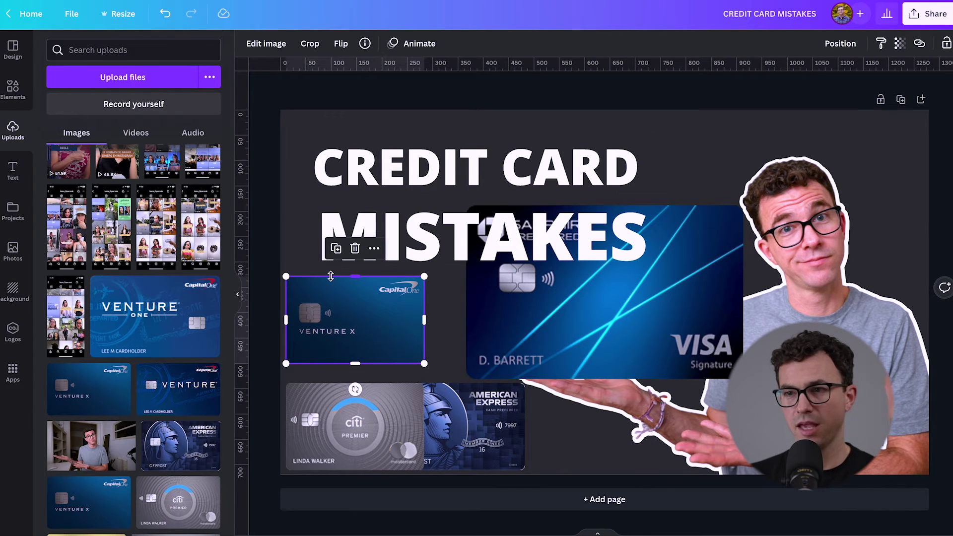
Step: Move the American Express card right so it sits edge to edge with the Citi Premier card
left_click(441, 425)
left_click_drag(442, 425, 494, 426)
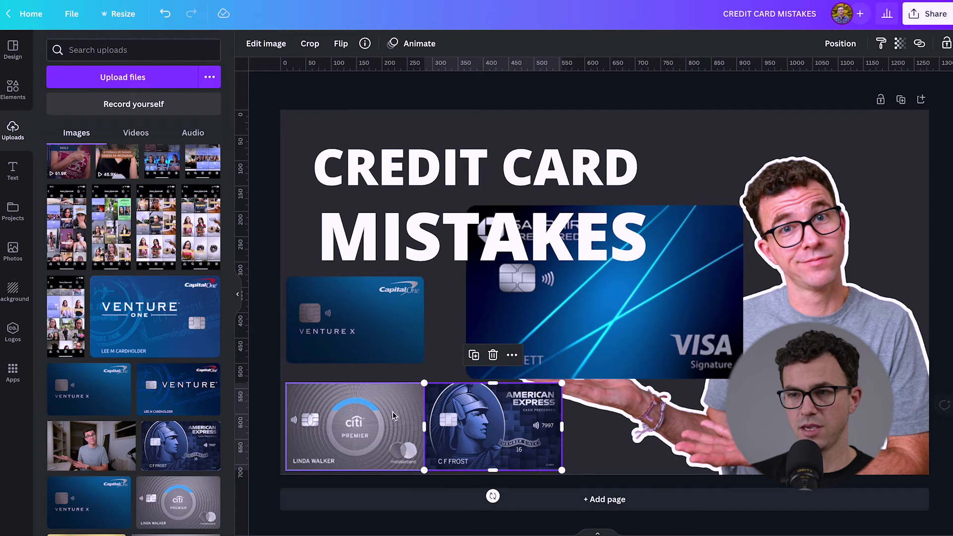
Step: Lower the Capital One Venture X card onto the Citi Premier card and fit the shrunken Sapphire Preferred card beside it, completing the two-by-two grid
left_click_drag(359, 316, 359, 336)
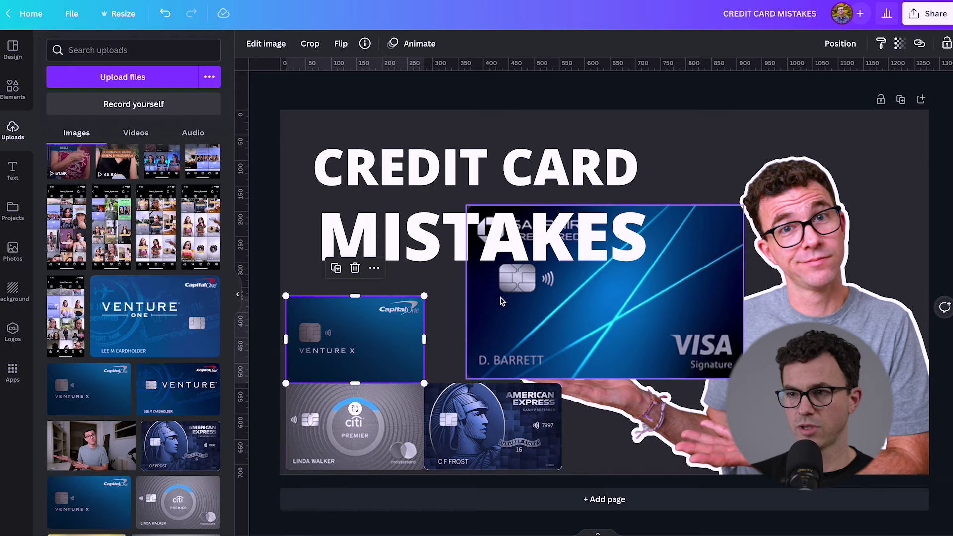
left_click_drag(579, 294, 537, 296)
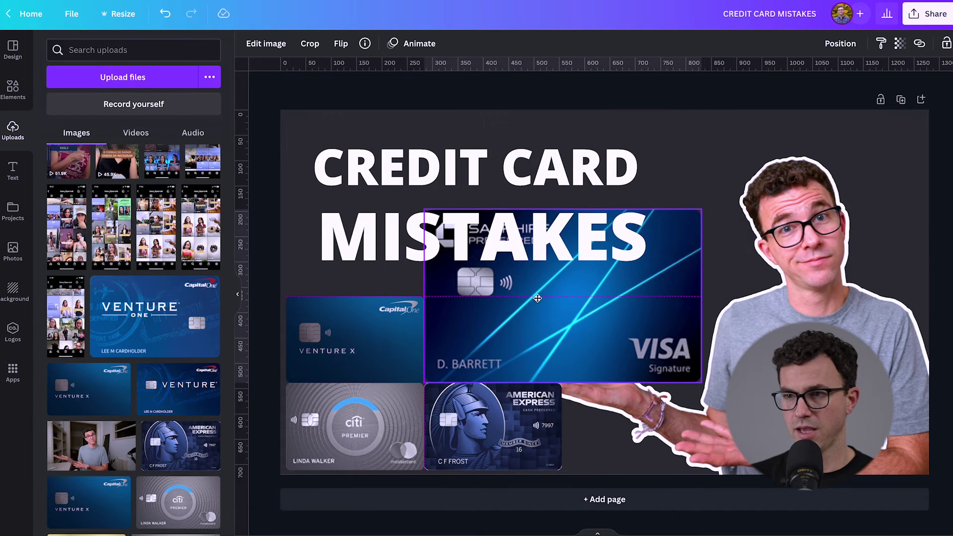
left_click_drag(701, 209, 539, 255)
key("Escape")
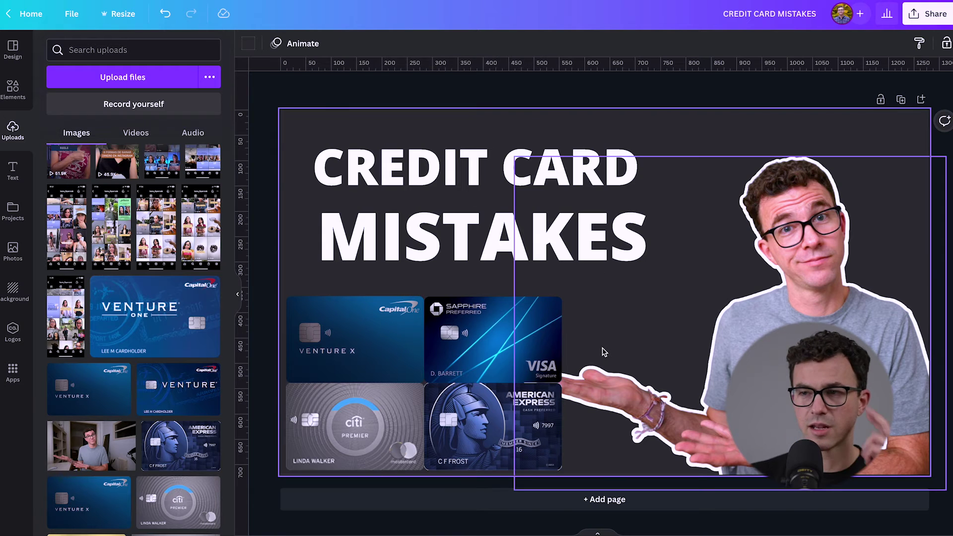
Step: Move the cutout photo of the man right until his outstretched hand clears the card images
left_click_drag(719, 323, 771, 323)
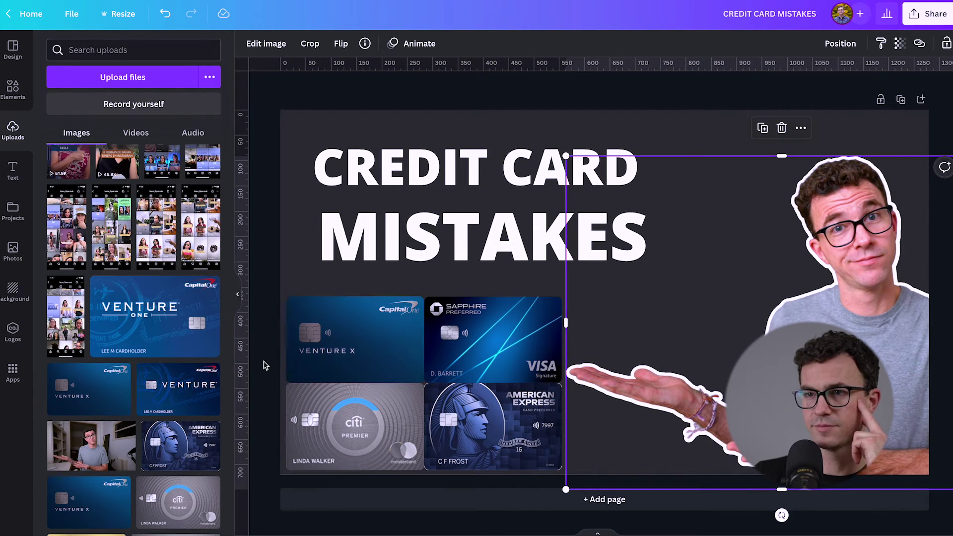
left_click(277, 343)
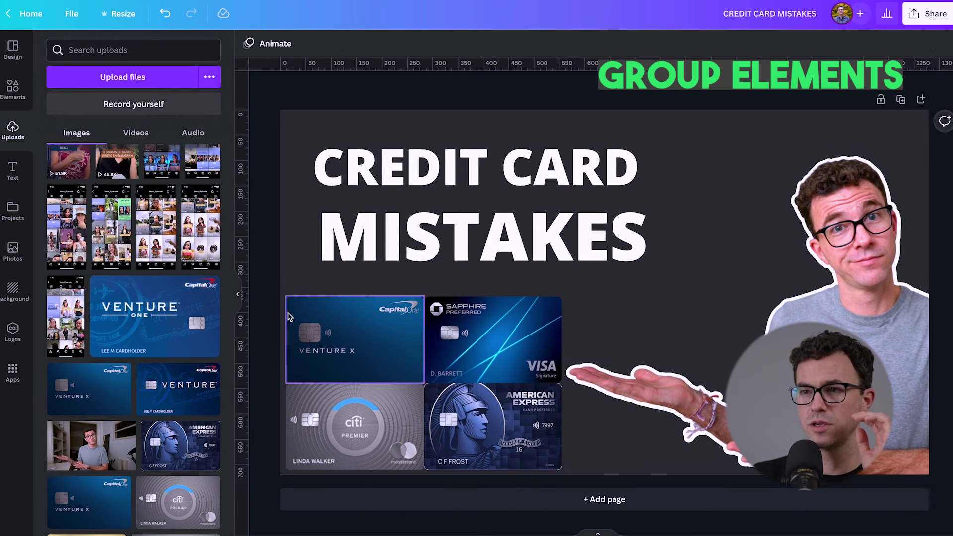
Step: Group the four credit card images into a single object
left_click(371, 335)
left_click(491, 337, "shift")
left_click(480, 414, "shift")
left_click(379, 410, "shift")
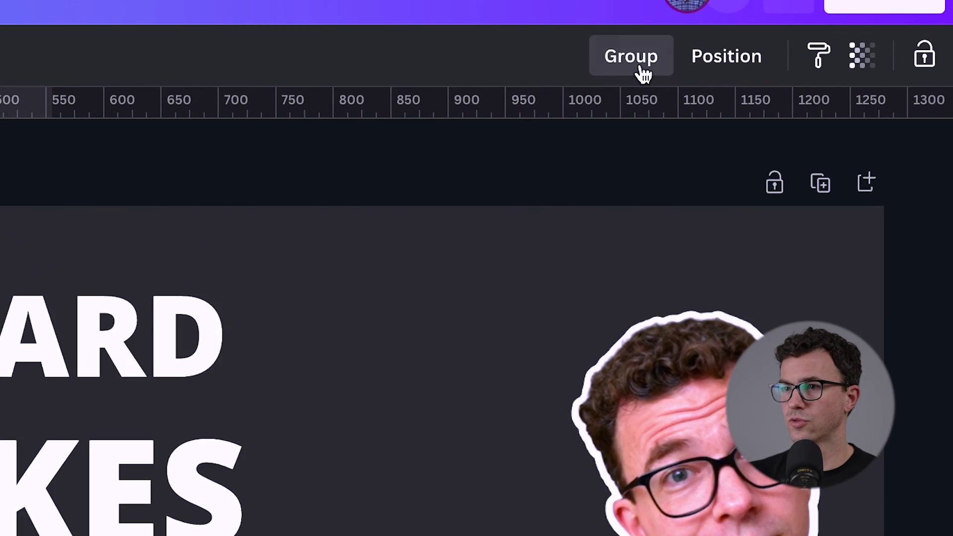
left_click(644, 74)
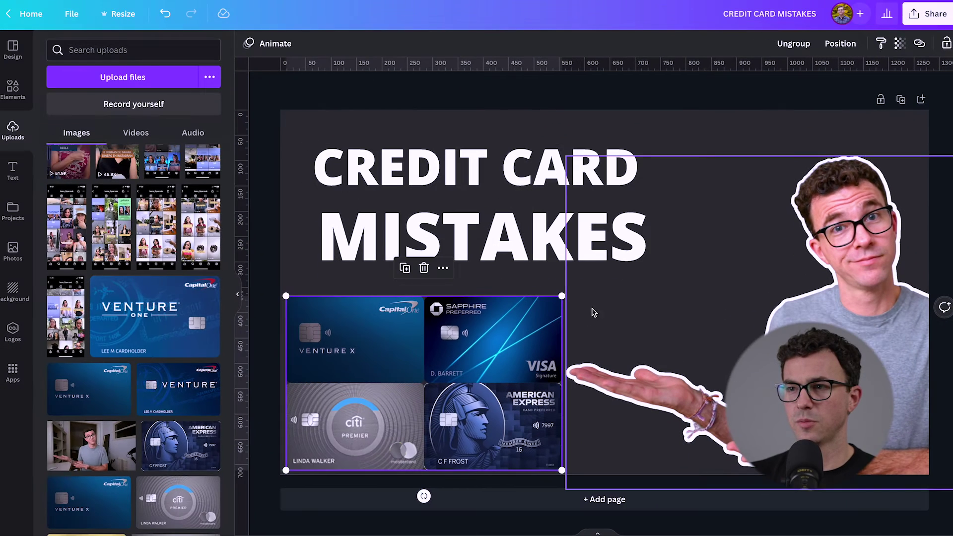
Step: Shrink the card group and move it up and right, aligning its left edge with the title above
left_click_drag(561, 297, 498, 336)
left_click_drag(440, 366, 466, 341)
left_click(305, 269)
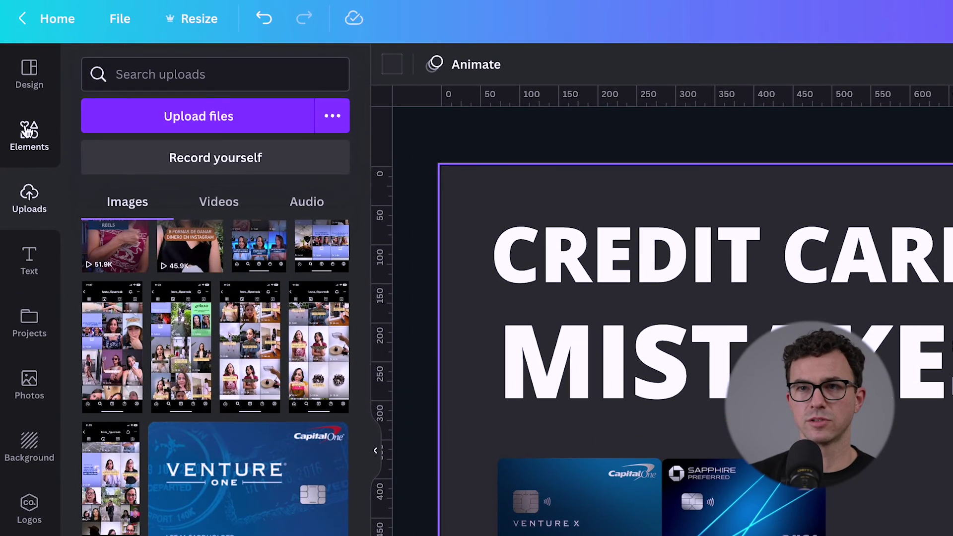
Step: Search the elements library for "x" and add the red circle graphic with a white X to the page
left_click(14, 91)
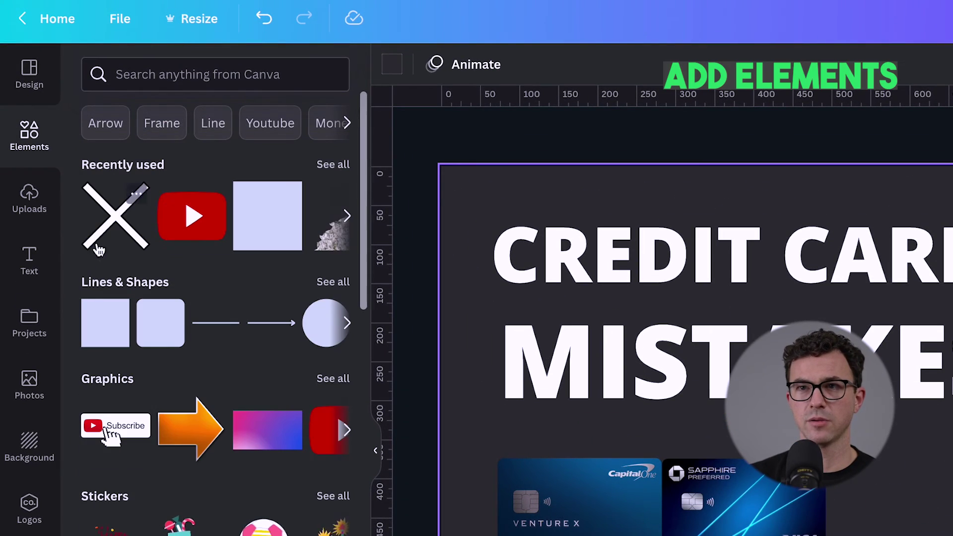
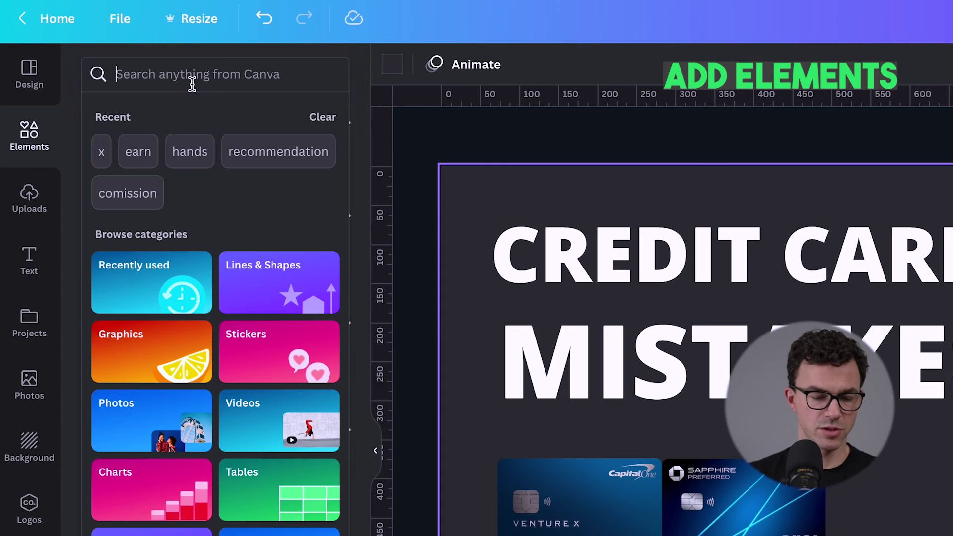
type("x")
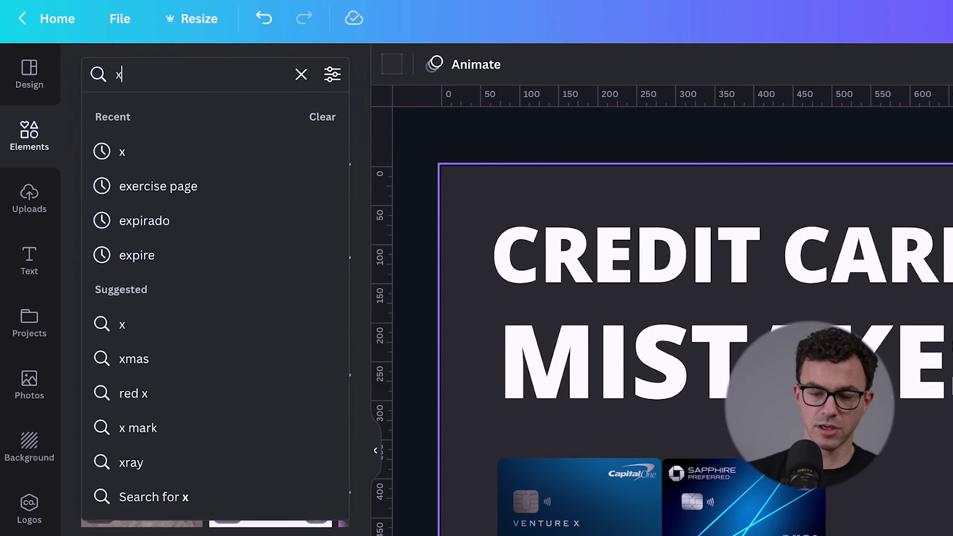
key("Return")
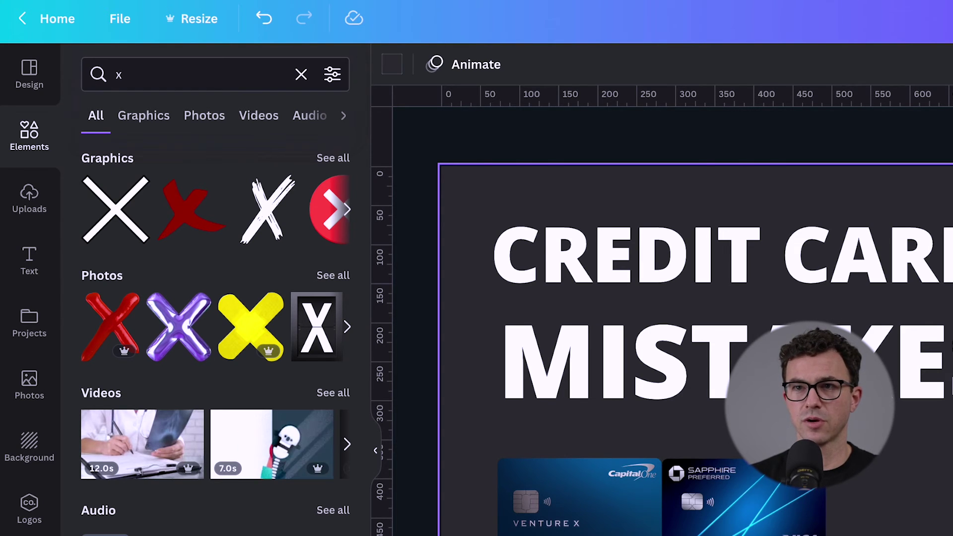
left_click(348, 212)
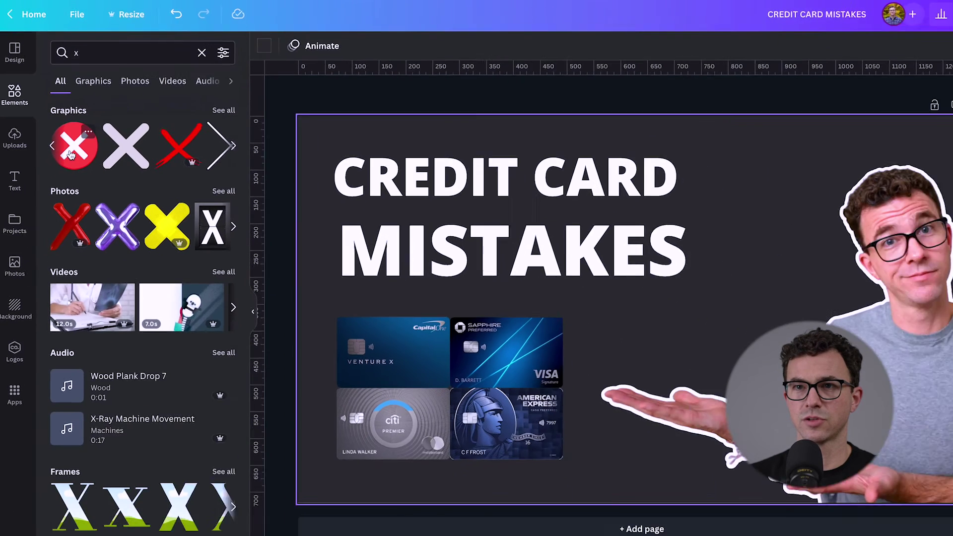
left_click(112, 223)
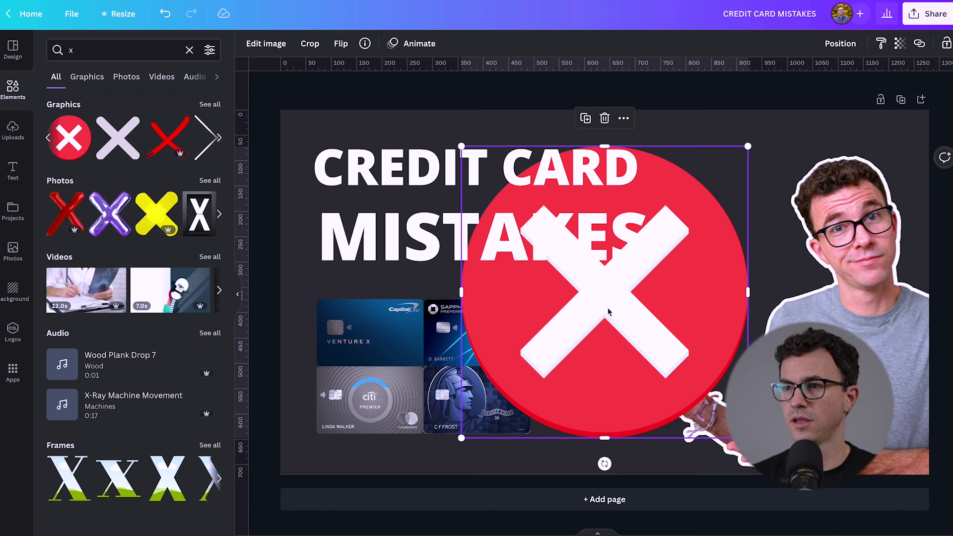
Step: Shrink the circled X graphic to slightly less than the card group's height and centre it over the four cards
left_click_drag(748, 145, 571, 327)
left_click_drag(507, 391, 409, 374)
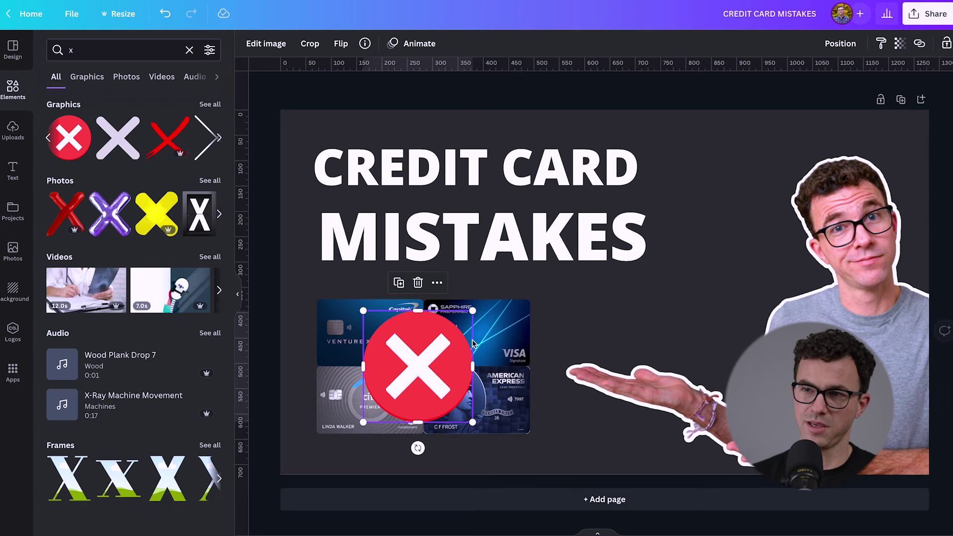
left_click_drag(472, 310, 486, 296)
left_click_drag(433, 343, 436, 349)
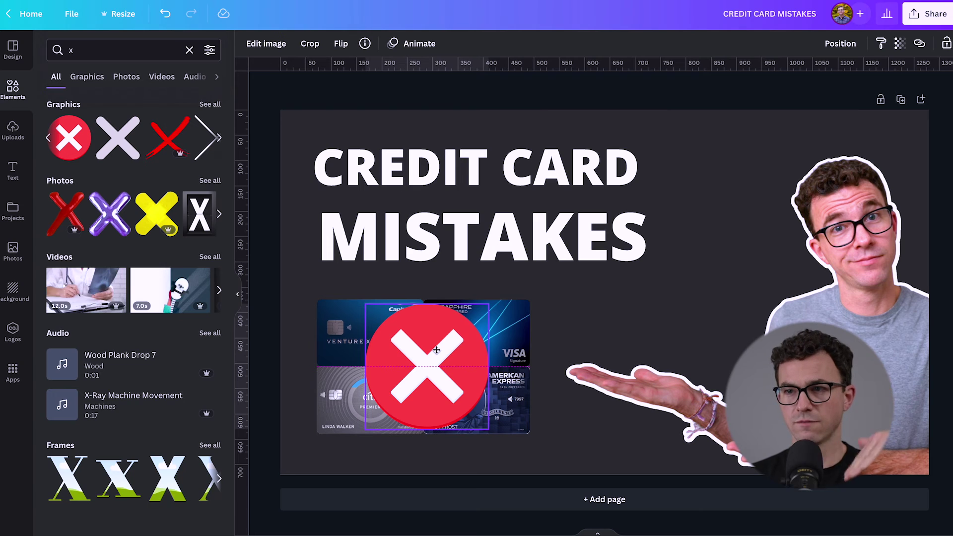
left_click_drag(436, 350, 434, 350)
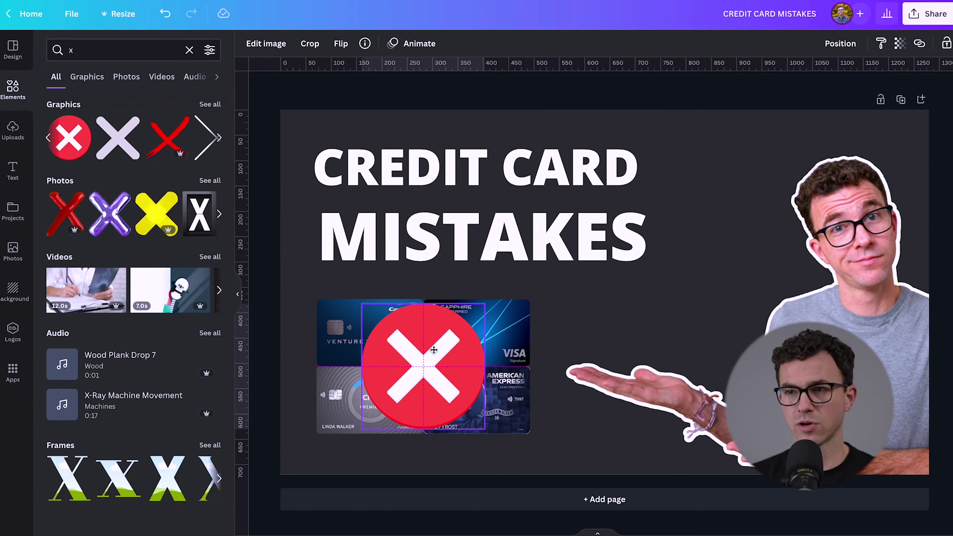
left_click_drag(434, 349, 434, 350)
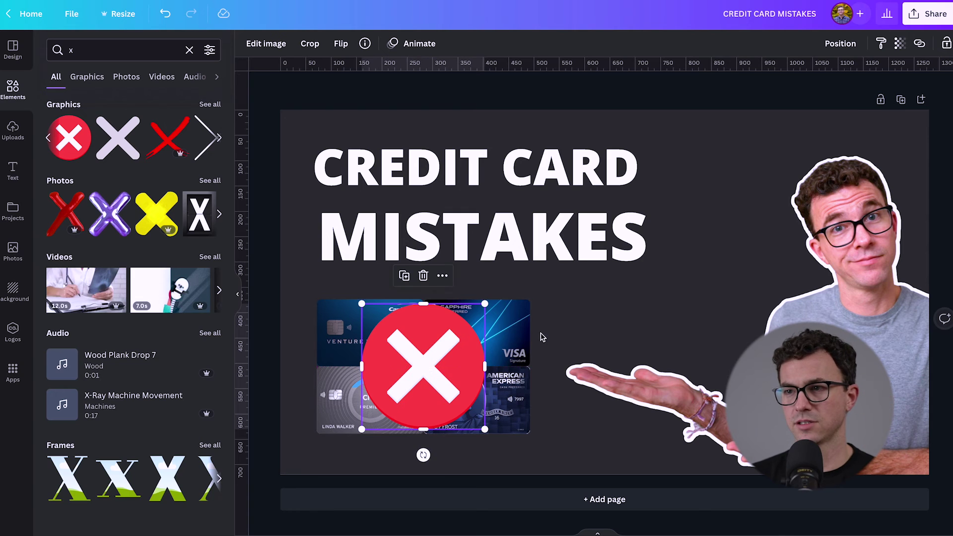
left_click(709, 135)
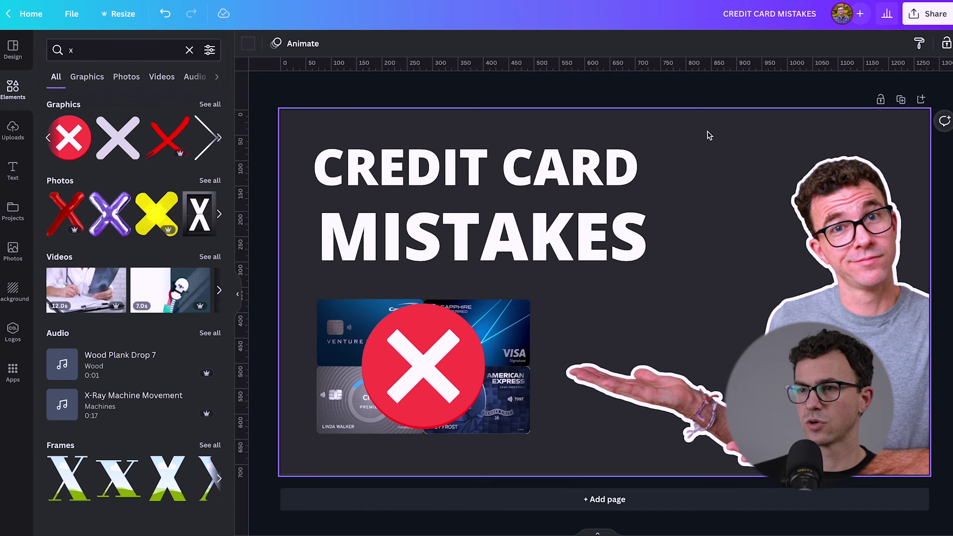
Step: Move the circled X off the cards beside the man's head and place the thick plain X graphic with rounded ends over the card group
left_click_drag(390, 397, 735, 178)
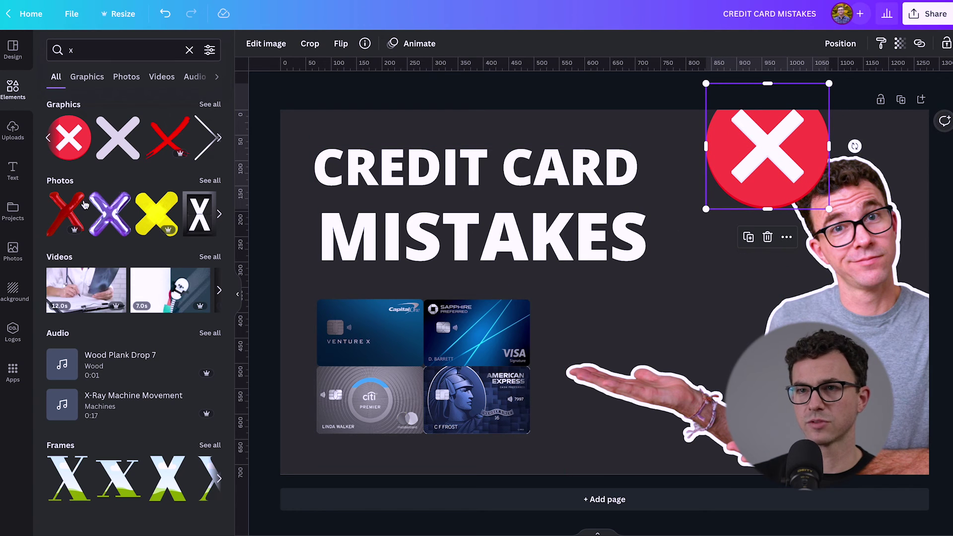
left_click(205, 104)
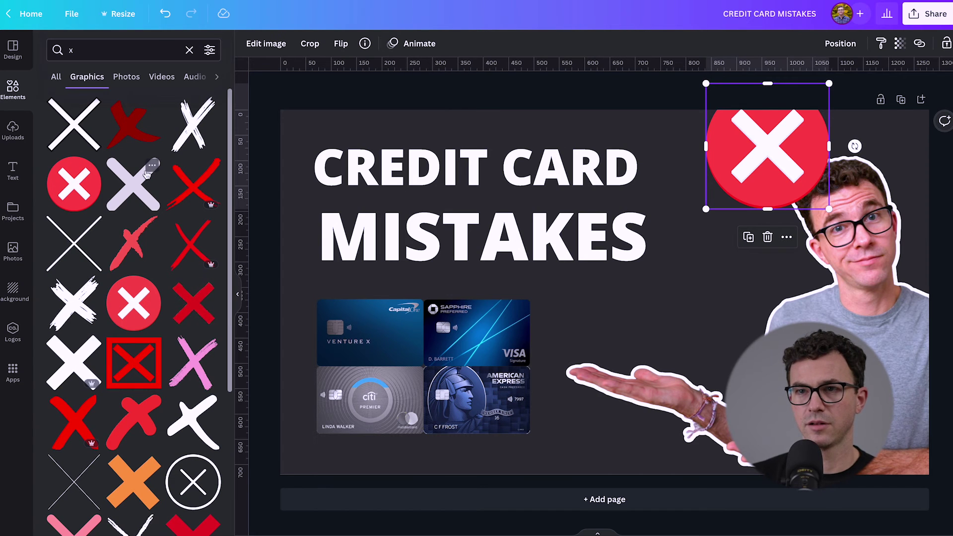
left_click(122, 195)
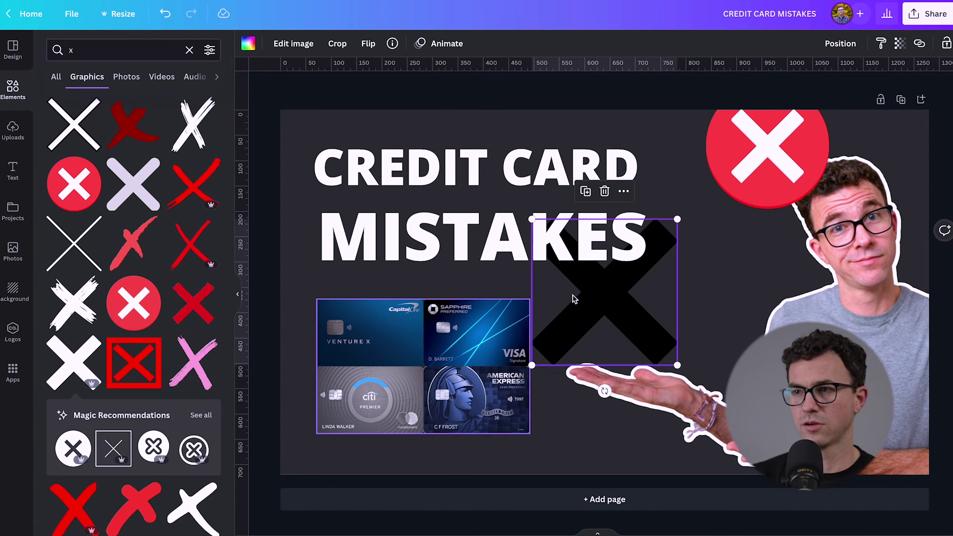
left_click_drag(625, 293, 431, 367)
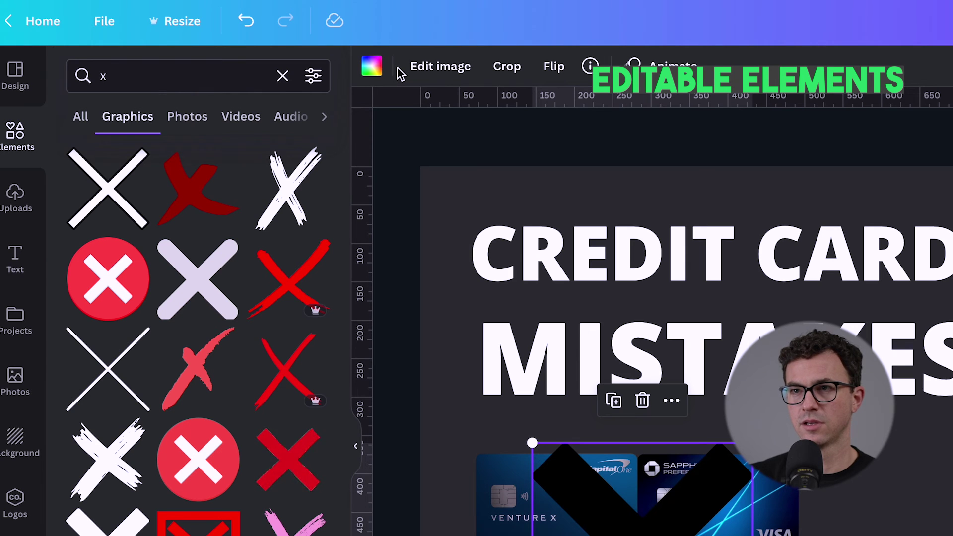
Step: Recolour the plain X graphic over the cards with a custom bright red
left_click(372, 66)
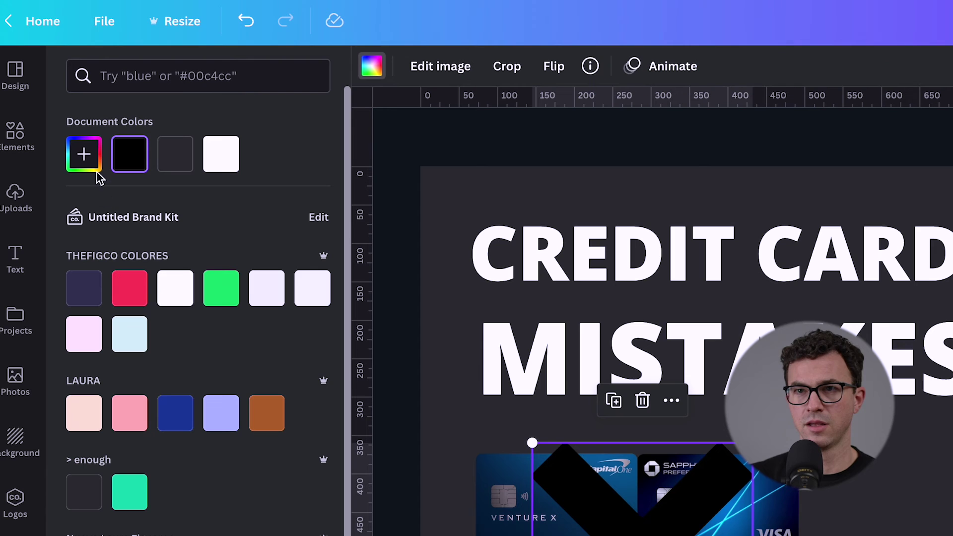
scroll(171, 460, "down", 5)
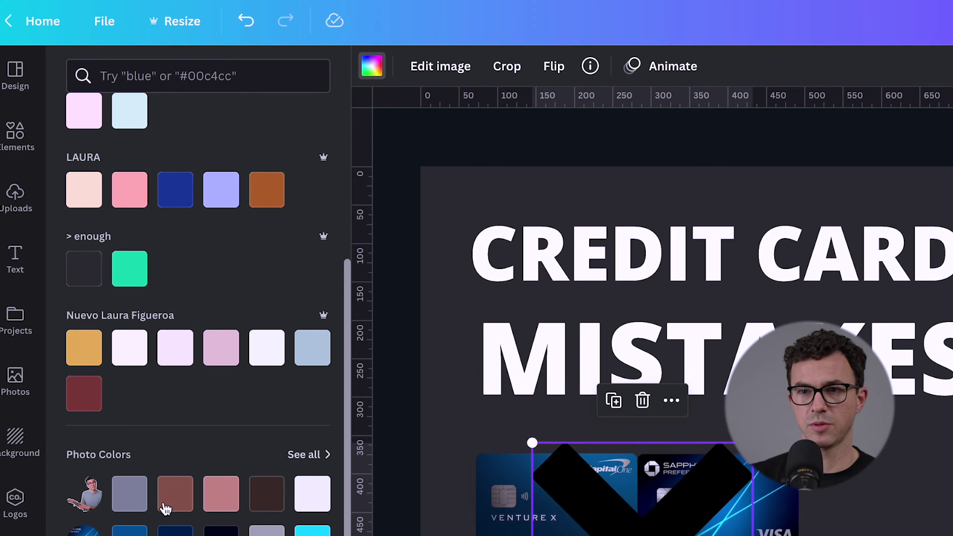
scroll(198, 297, "up", 5)
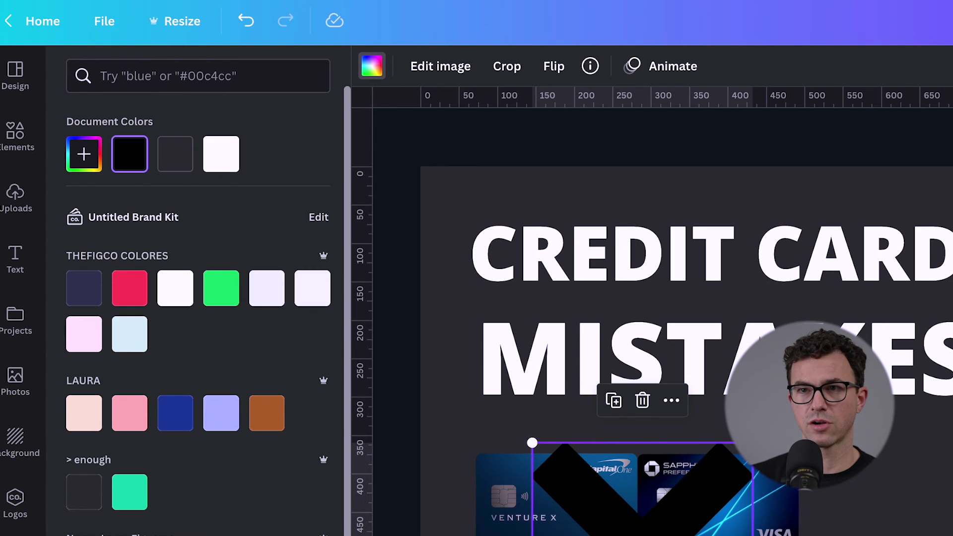
left_click(84, 154)
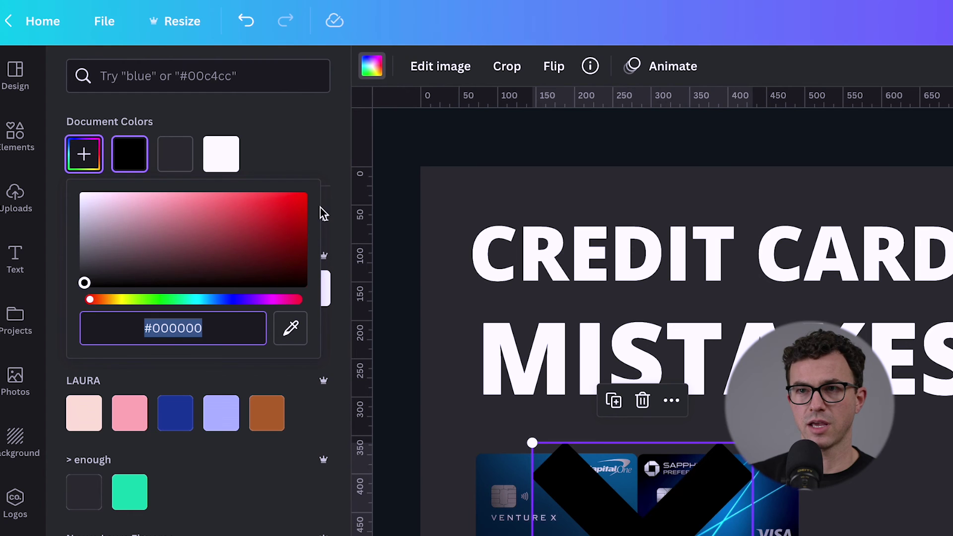
left_click(302, 198)
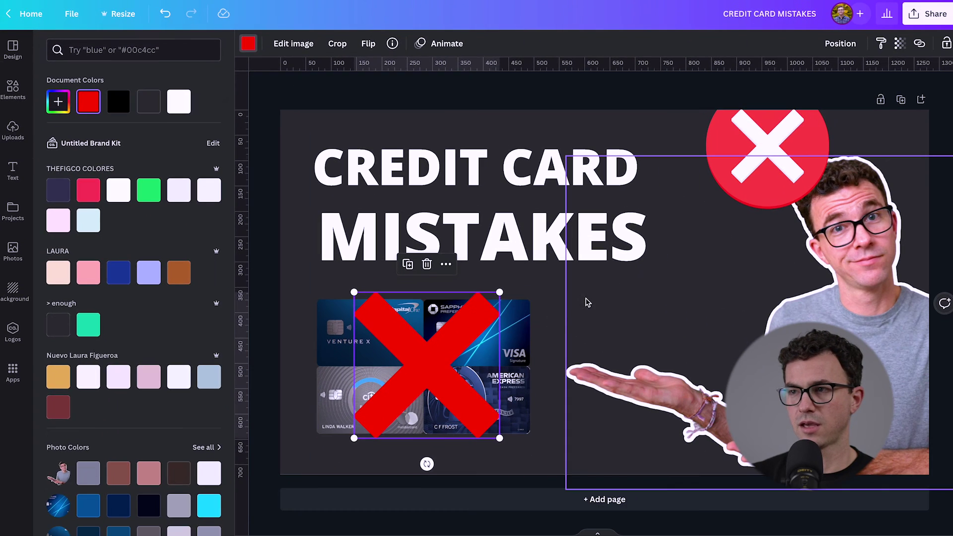
key("Escape")
Step: Try the circled X over the cards in place of the plain red X and judge it at small thumbnail size
left_click_drag(423, 361, 816, 360)
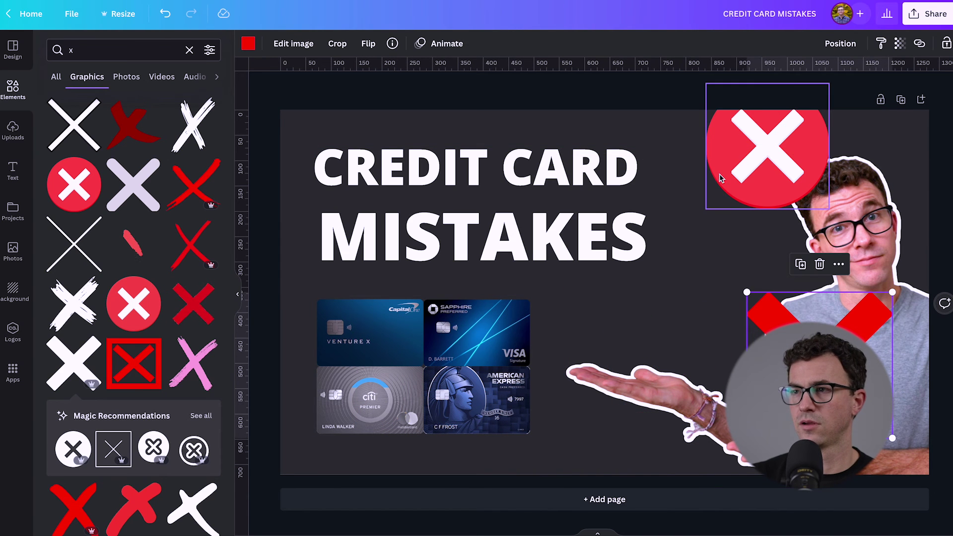
left_click_drag(742, 148, 400, 369)
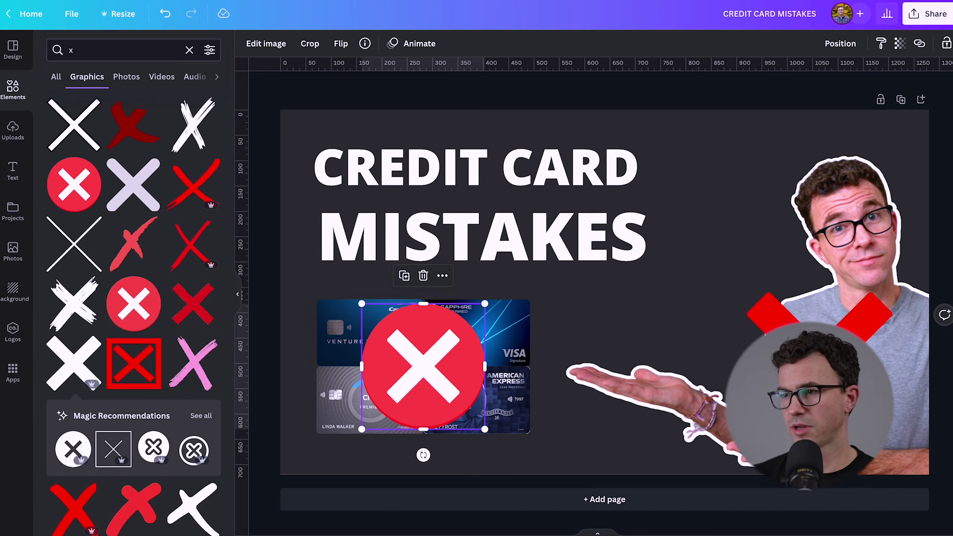
key("ctrl+minus")
key("ctrl+minus")
key("ctrl+minus")
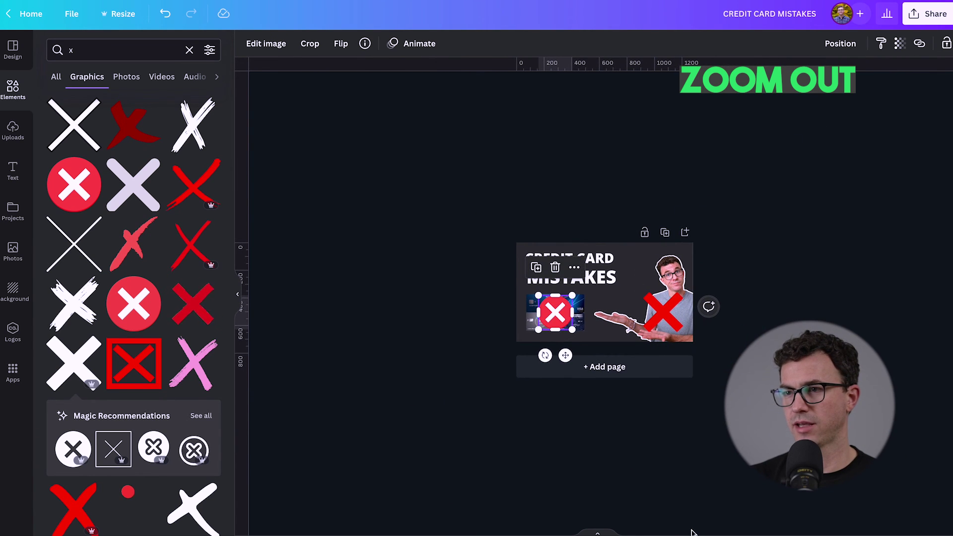
Step: Return the plain red X to the card group and delete the circled X graphic from the page
key("ctrl+z")
left_click(636, 293)
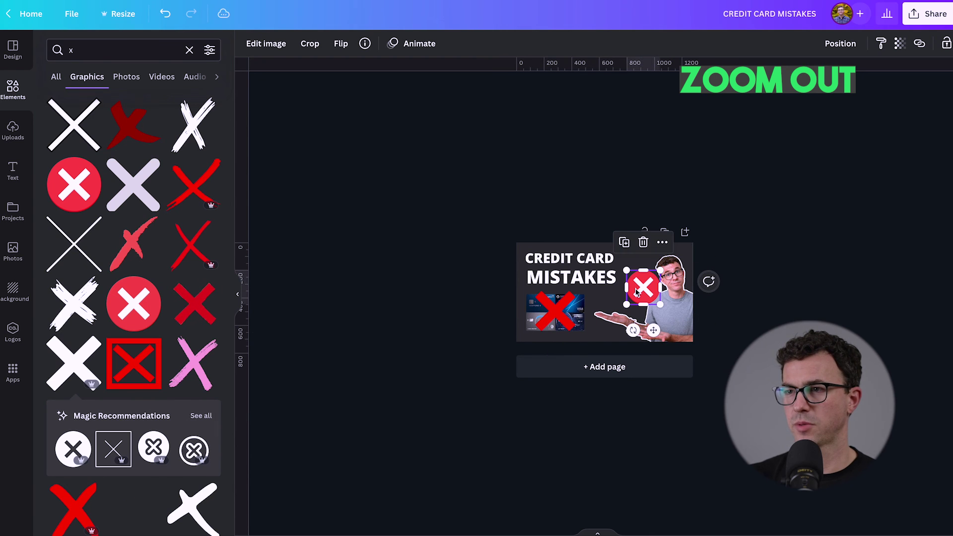
key("Delete")
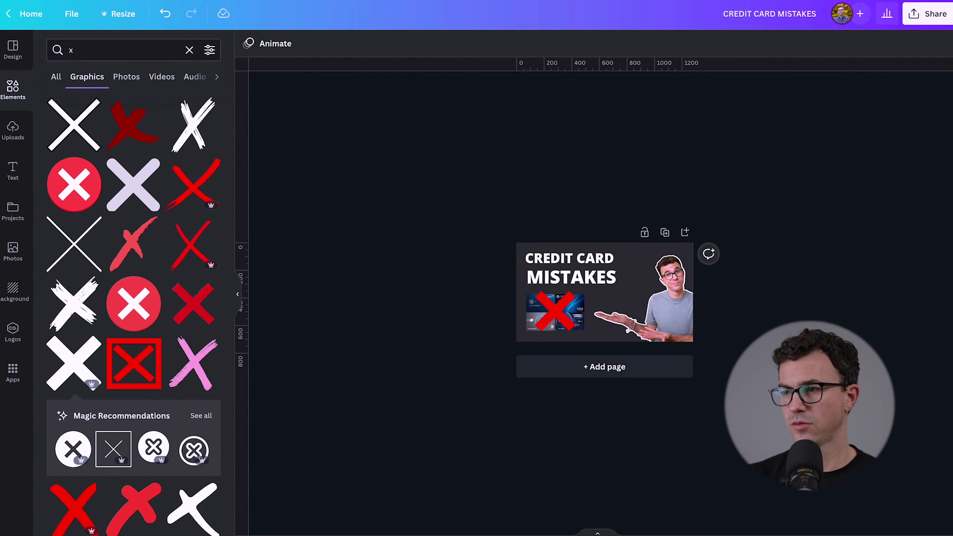
Step: Nudge the cutout photo slightly left so the man's open hand sits closer to the crossed-out cards
key("ctrl+plus")
key("ctrl+plus")
key("ctrl+plus")
left_click_drag(390, 285, 551, 398)
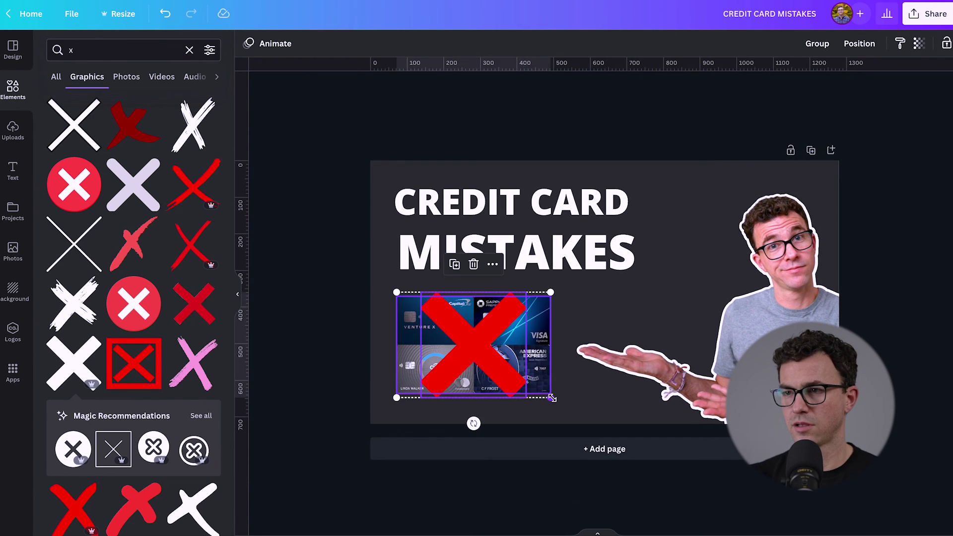
left_click(700, 380)
left_click_drag(700, 380, 694, 376)
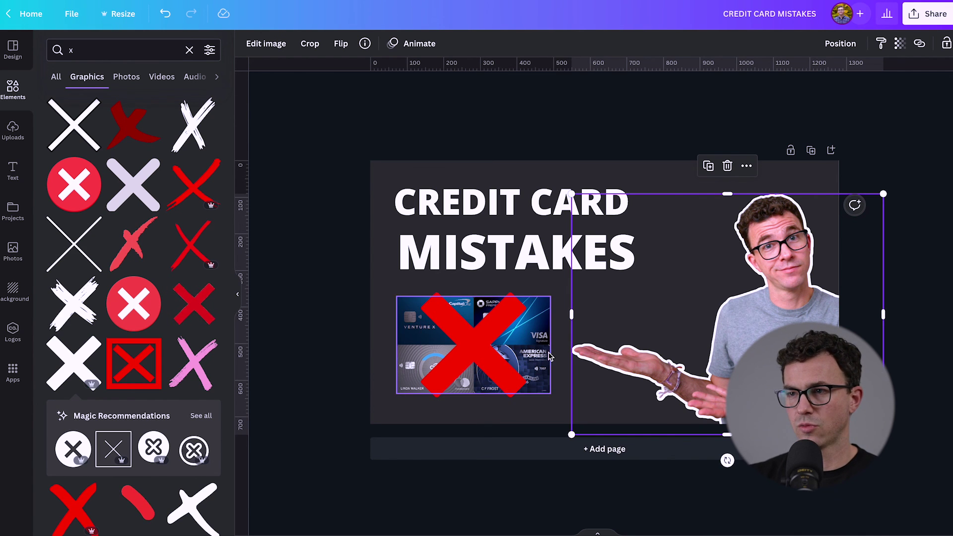
Step: Enlarge the card grid and its red X together to about 447 × 306 px, extending toward the man's open hand
left_click(520, 355)
left_click(465, 345, "shift")
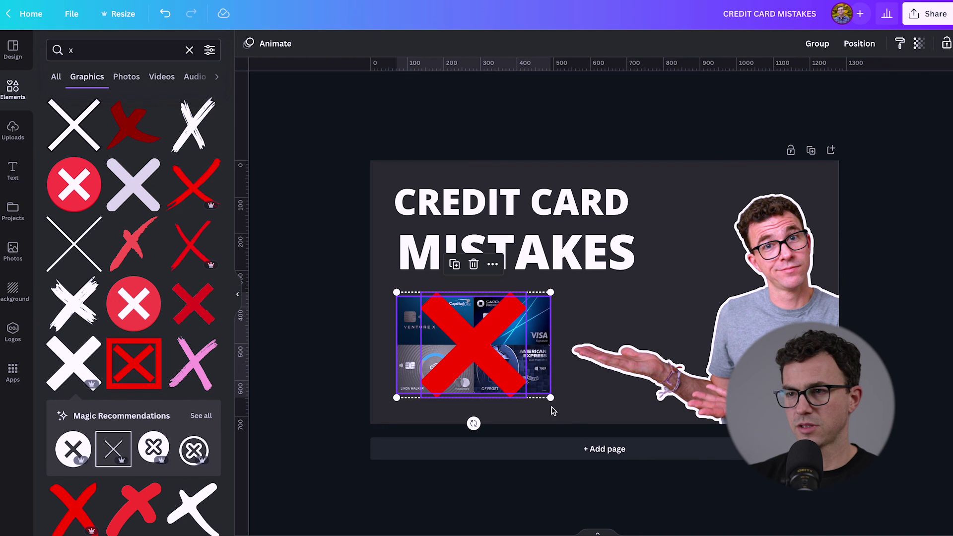
left_click_drag(550, 397, 565, 401)
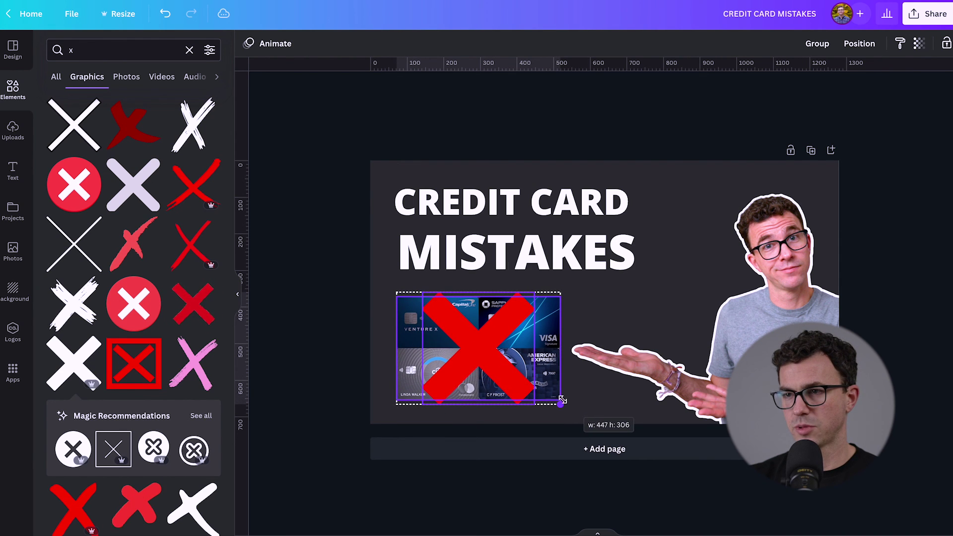
left_click(565, 401)
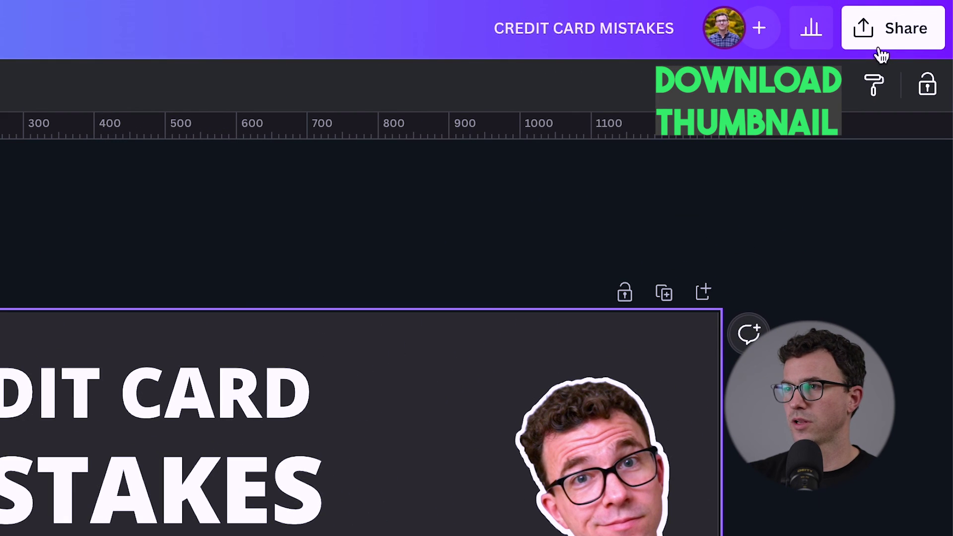
Step: Download the finished thumbnail as a 1,280 × 720 px PNG with the download settings saved
left_click(882, 39)
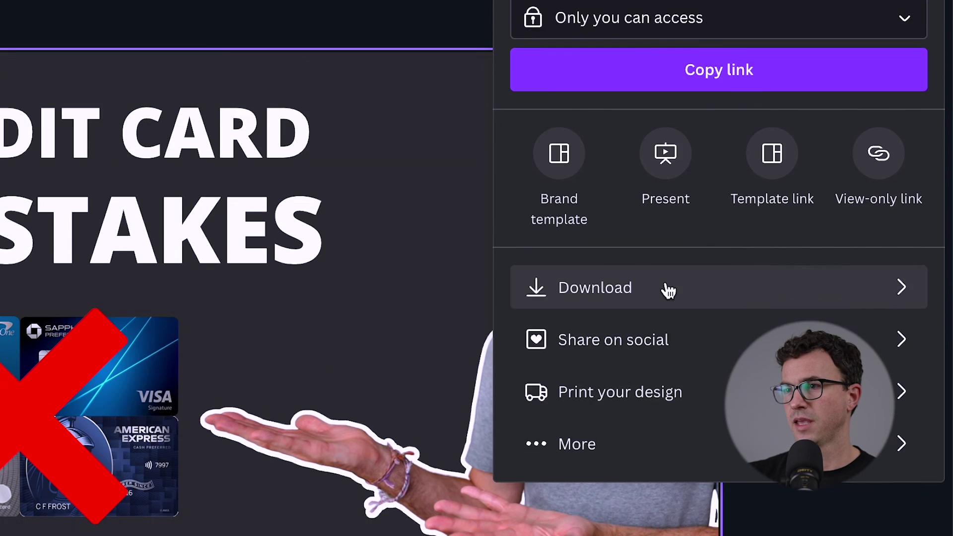
left_click(666, 289)
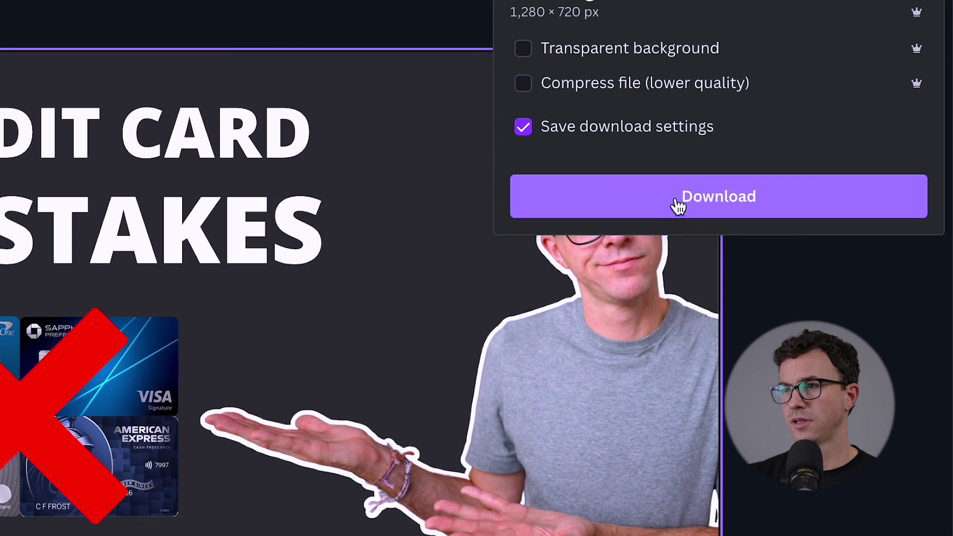
left_click(676, 204)
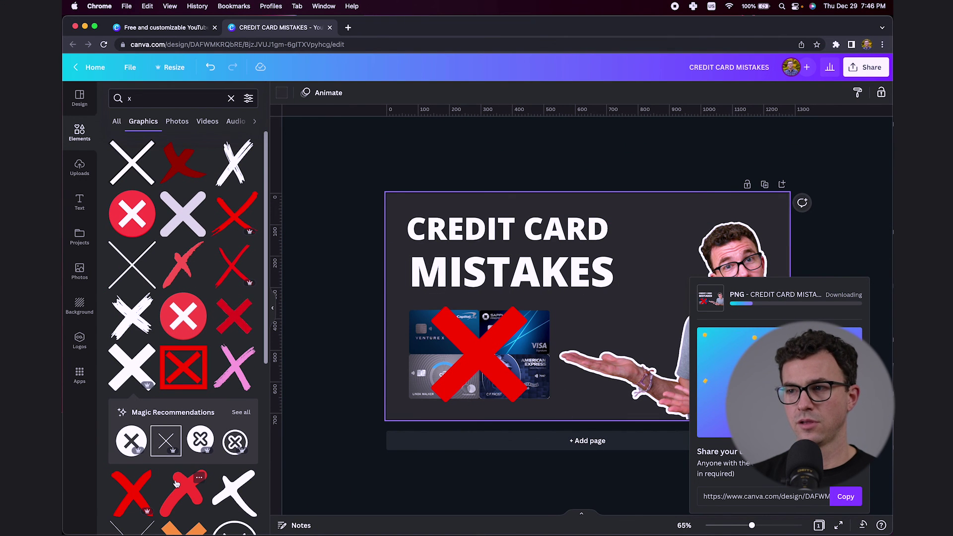